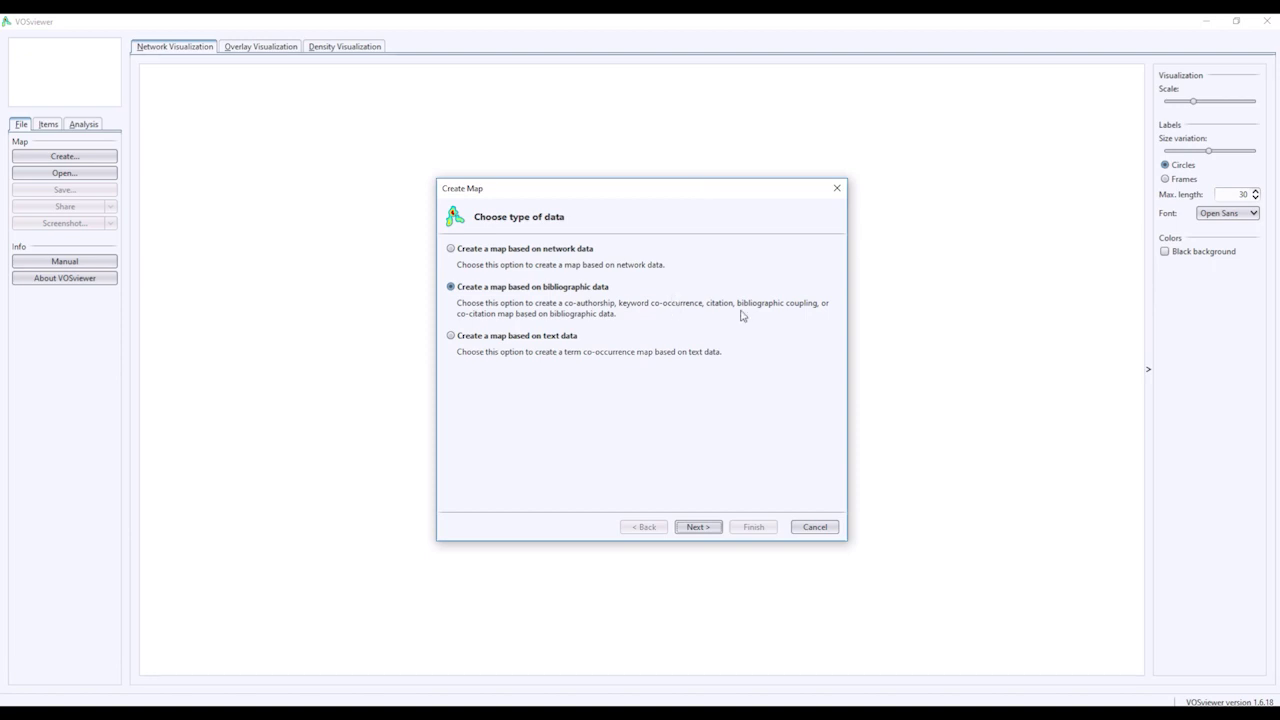
# Choose to create a map based on bibliographic data, with reference manager files as the data source.
pyautogui.click(705, 527)
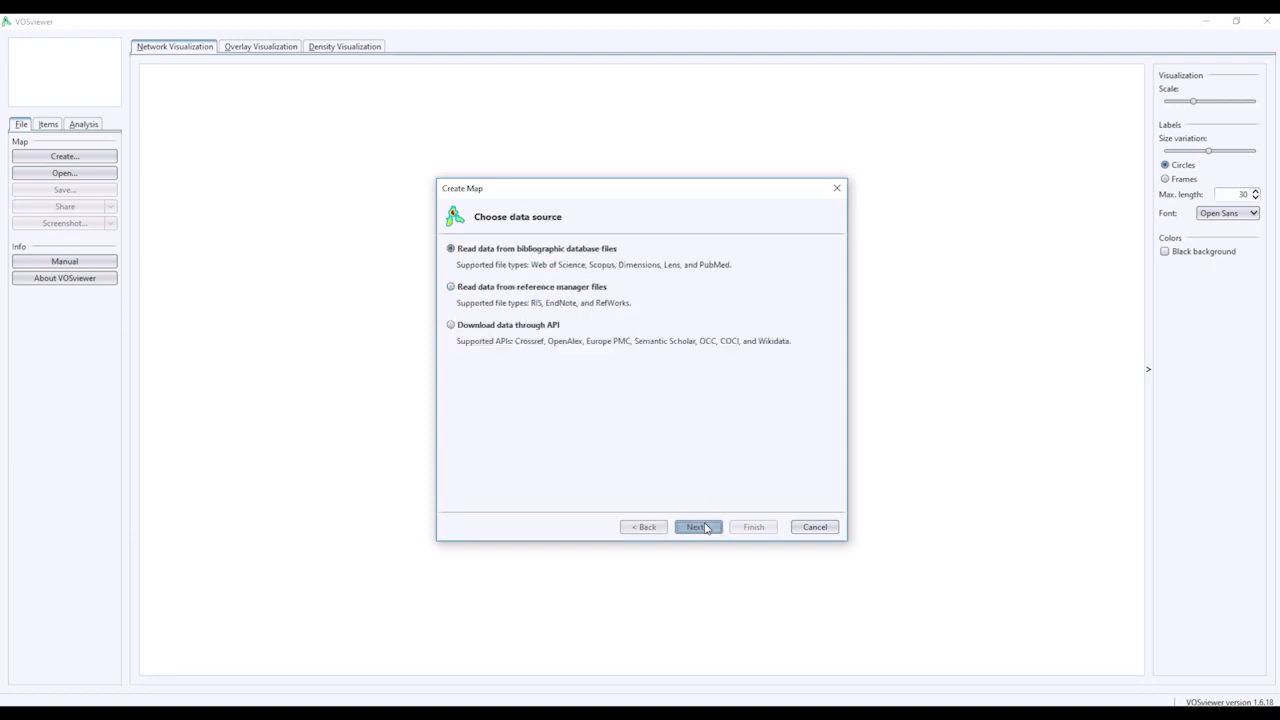
pyautogui.click(528, 289)
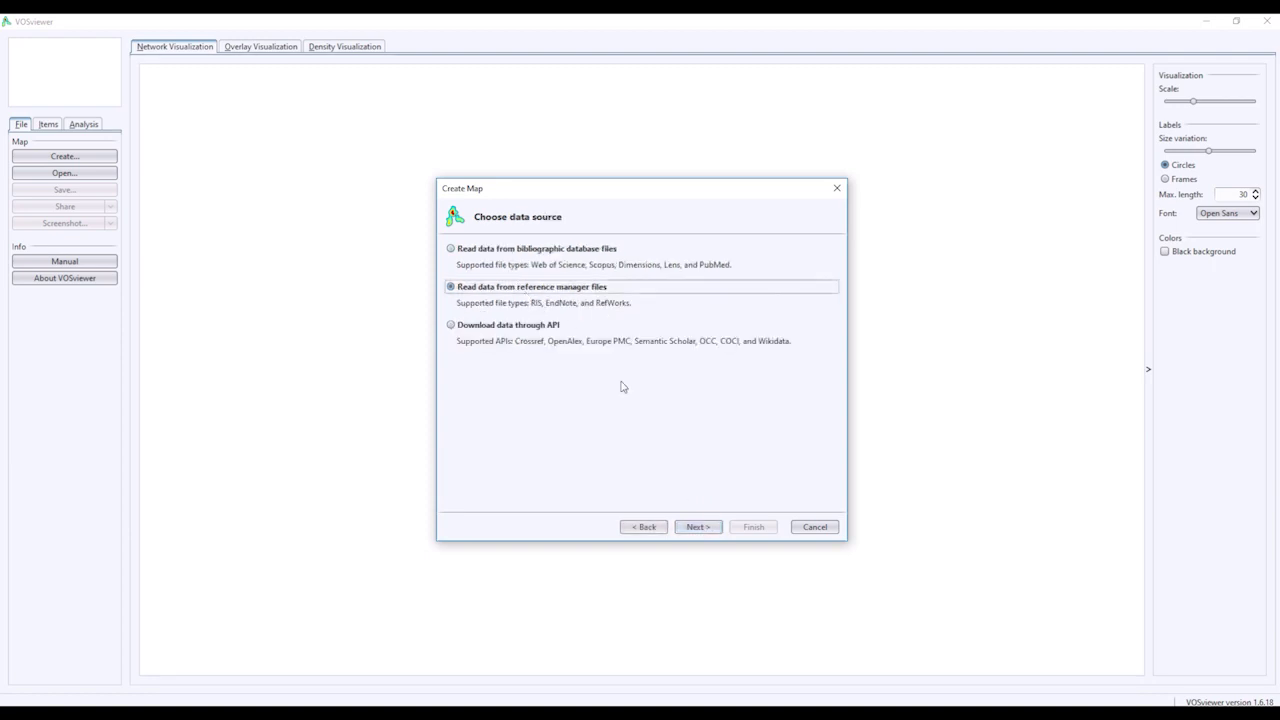
pyautogui.click(699, 529)
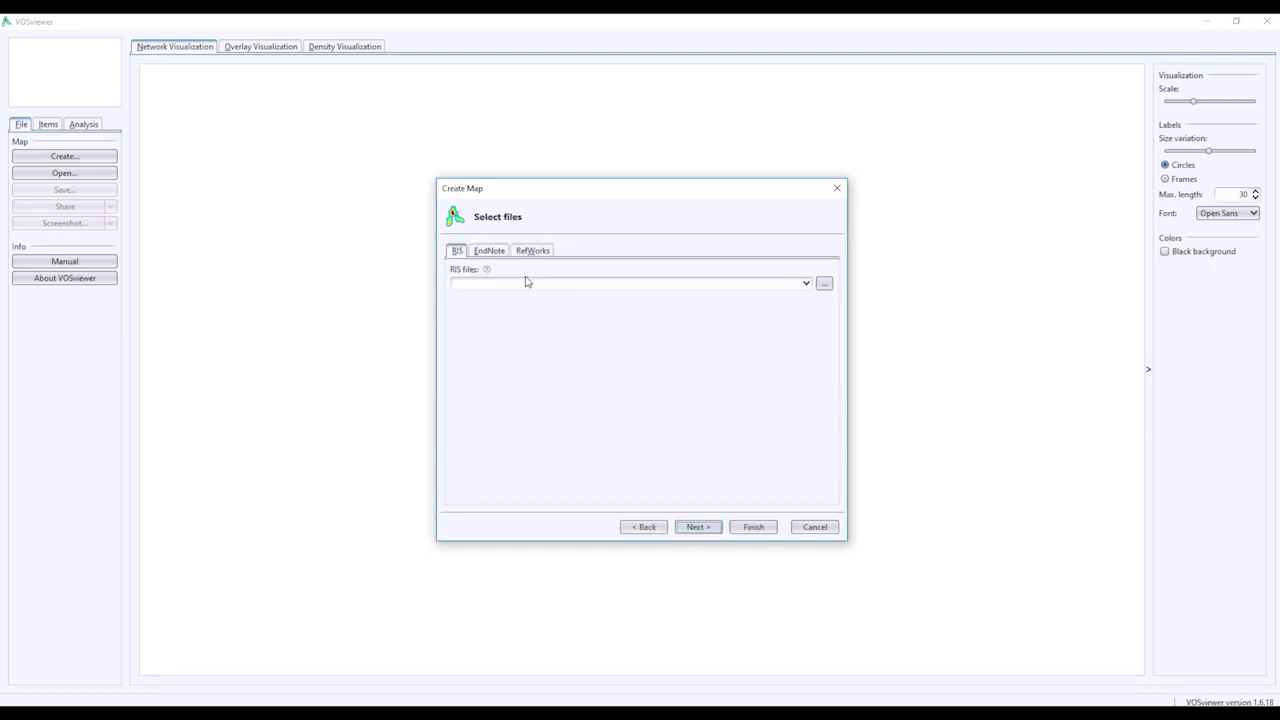
# Load anxiety.ris from the Downloads folder as the RIS file and continue to the analysis settings.
pyautogui.click(825, 285)
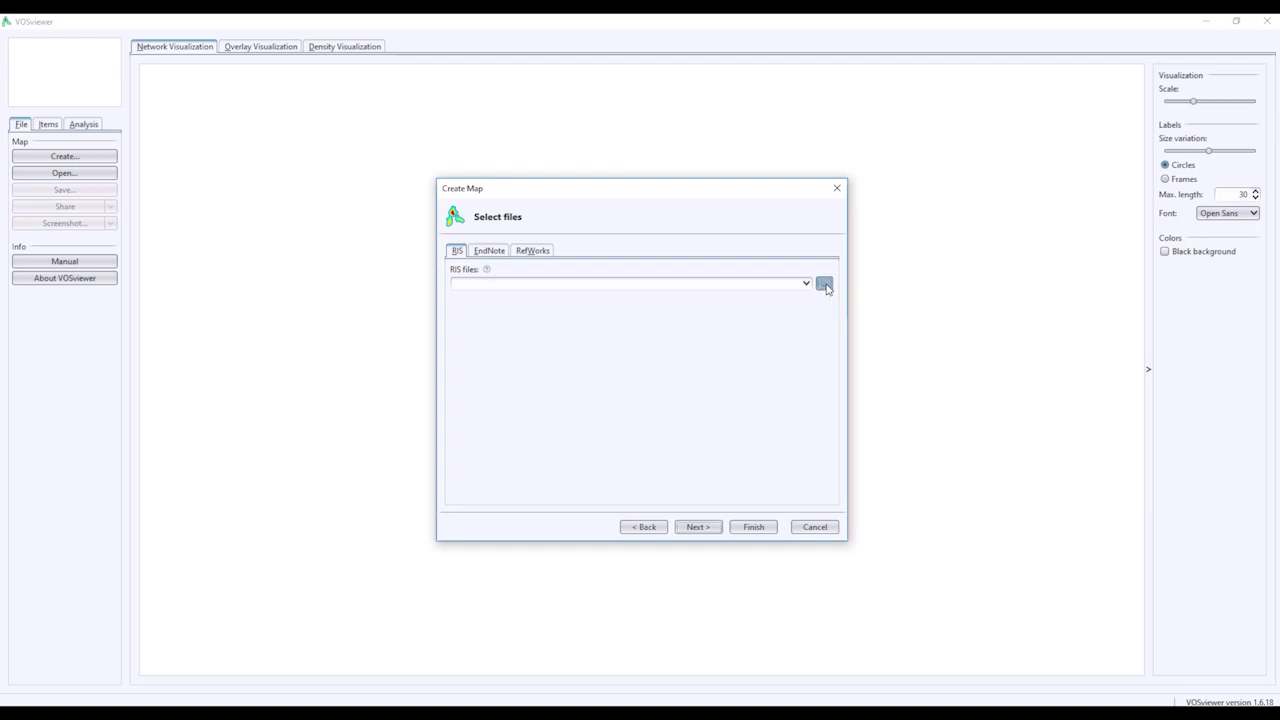
pyautogui.click(684, 276)
pyautogui.scroll(3, 612, 334)
pyautogui.click(595, 360)
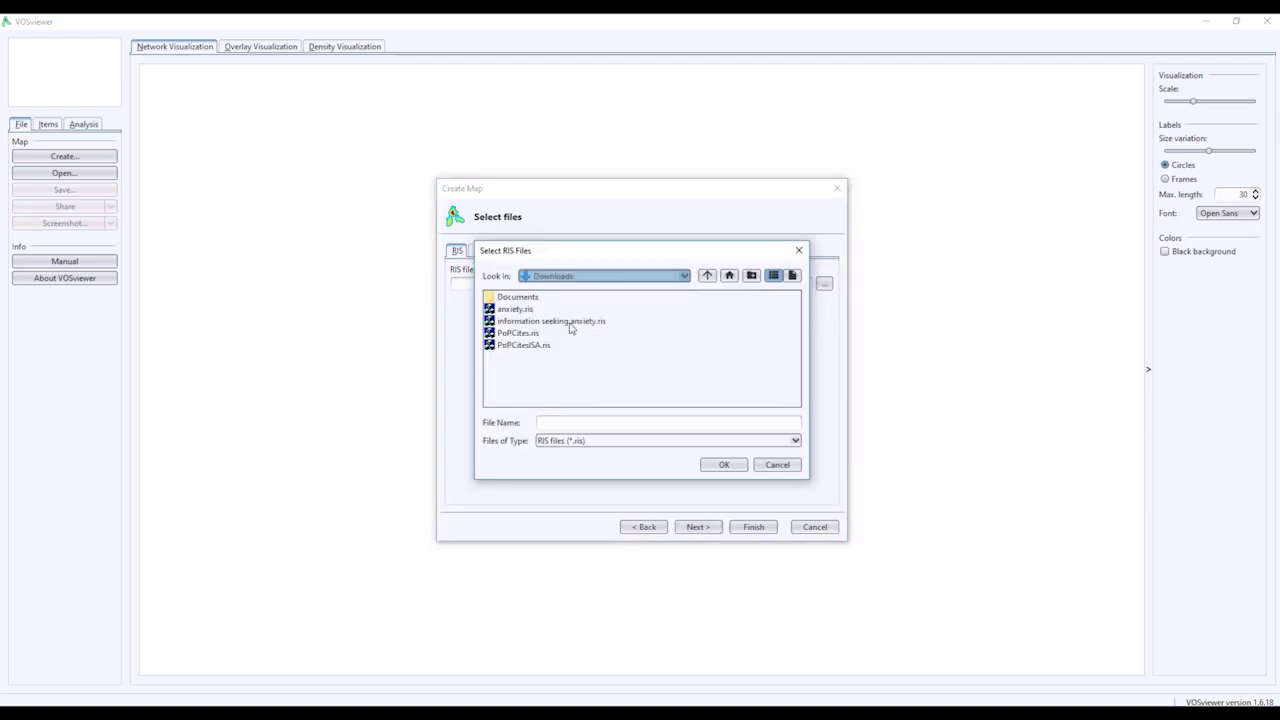
pyautogui.click(515, 309)
pyautogui.click(723, 464)
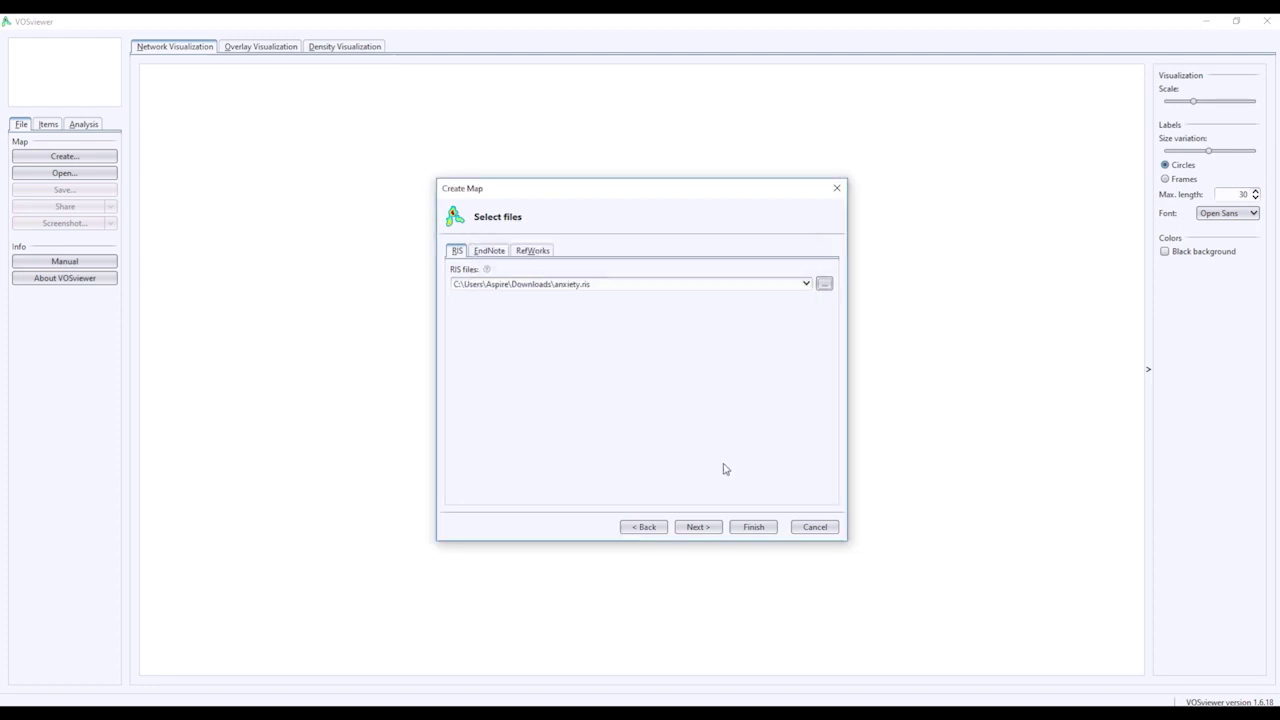
pyautogui.click(699, 526)
# Choose co-occurrence analysis, set the minimum number of keyword occurrences to 1, and continue to the keyword verification list.
pyautogui.click(471, 276)
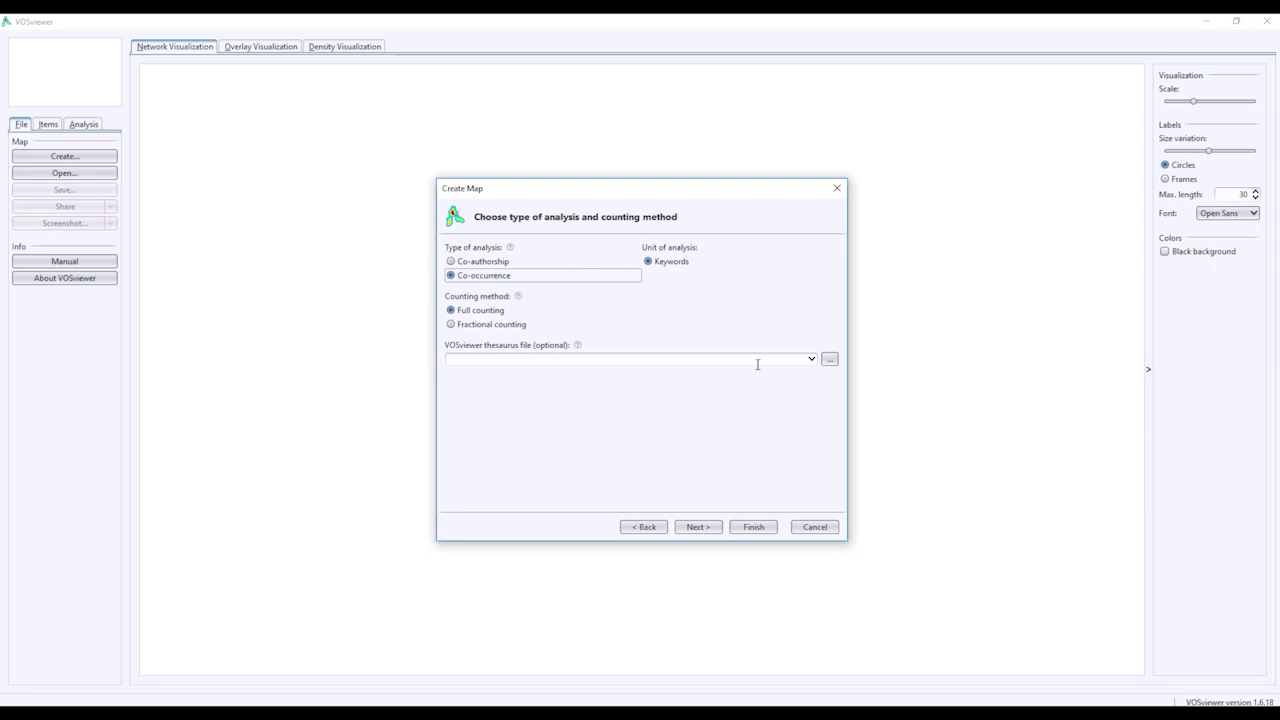
pyautogui.click(700, 527)
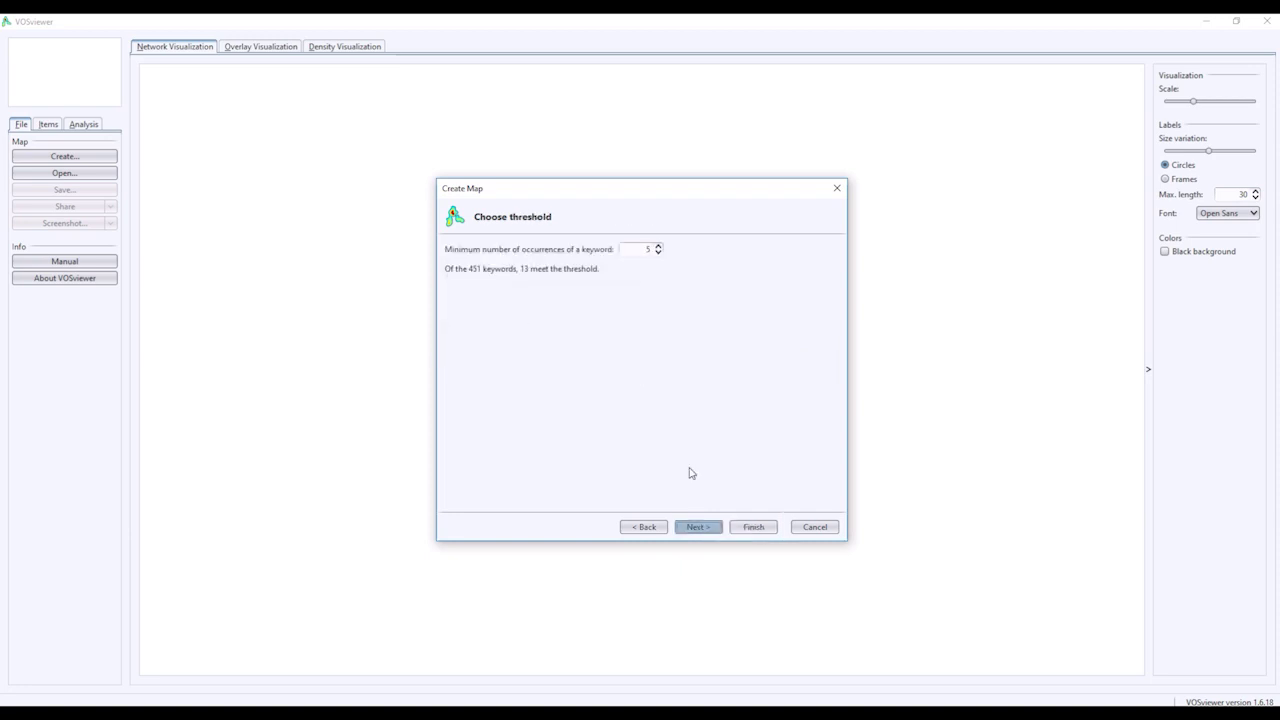
pyautogui.click(658, 253)
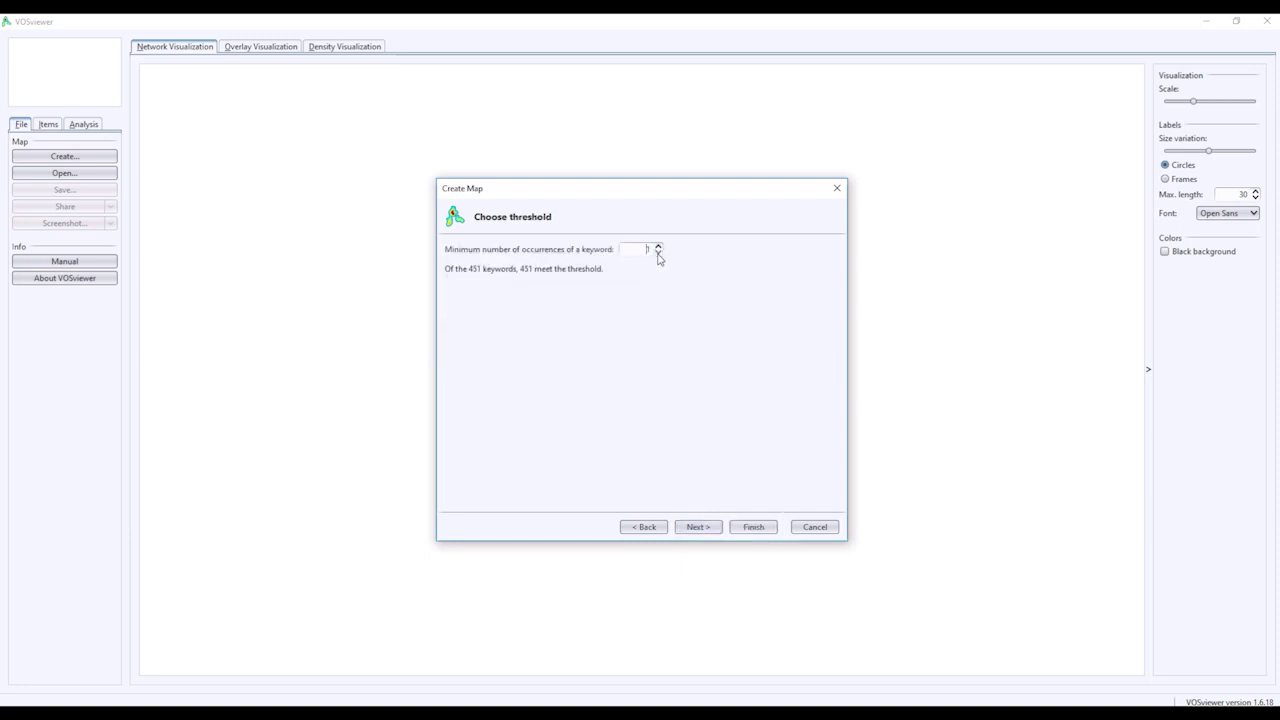
pyautogui.click(700, 527)
pyautogui.click(700, 527)
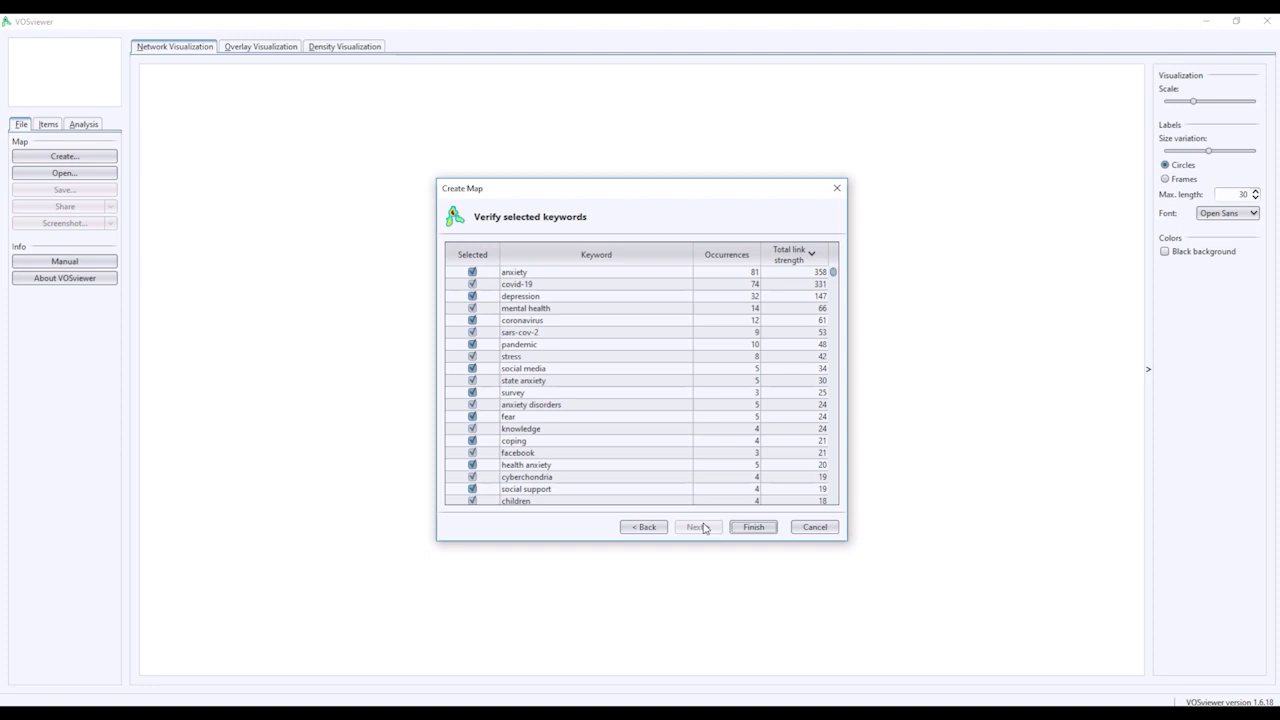
# Export the selected keywords to the Downloads folder as a text file named tesaurus.
pyautogui.rightClick(619, 313)
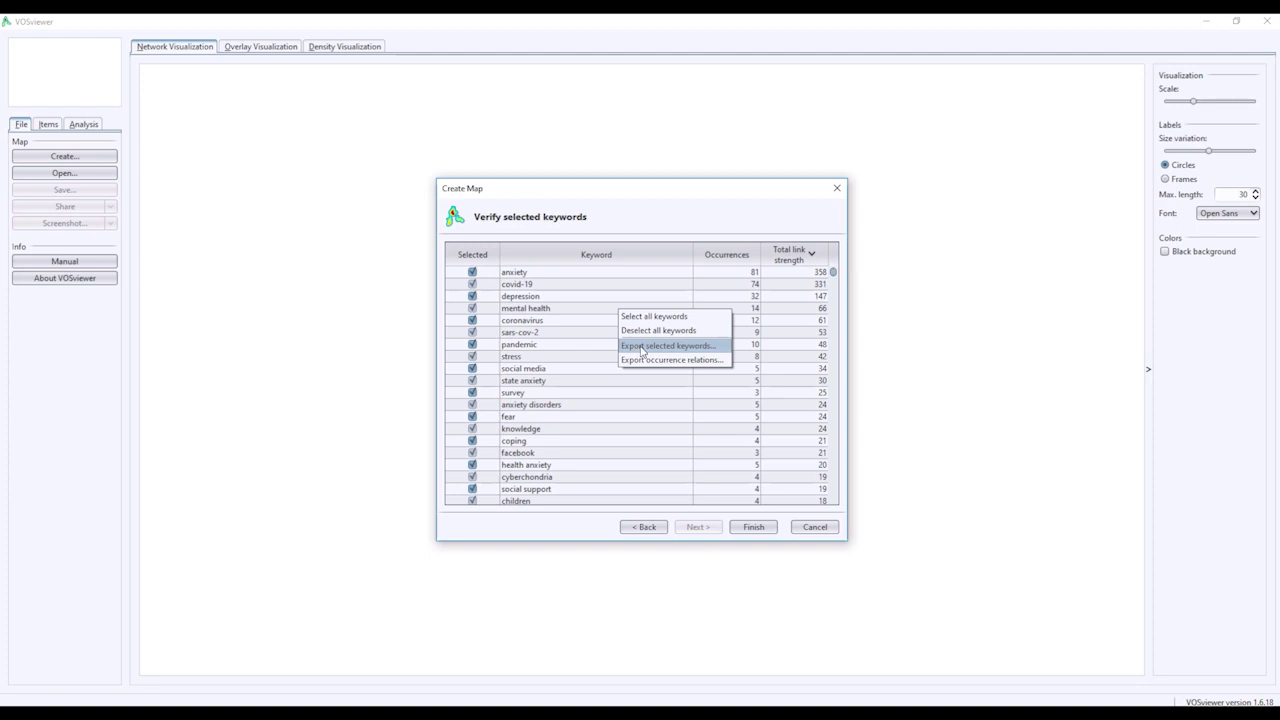
pyautogui.click(643, 347)
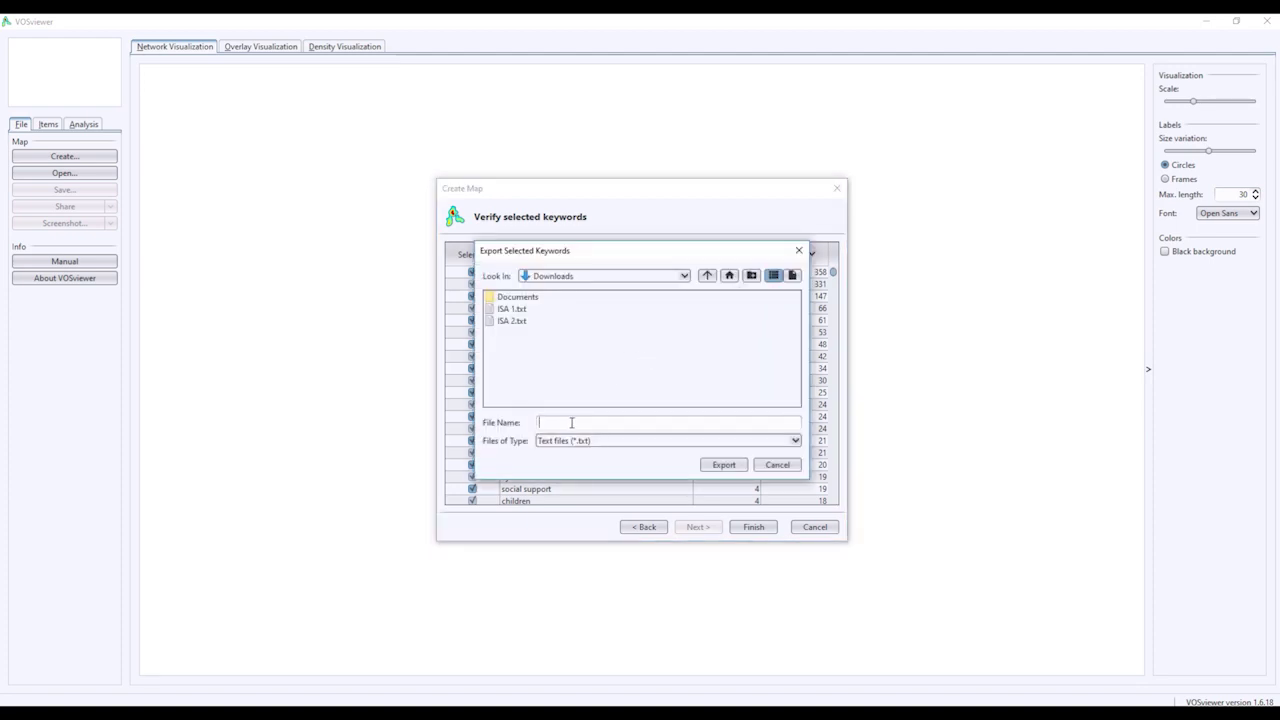
pyautogui.write('tel')
pyautogui.write('tesaurus')
pyautogui.press('Return')
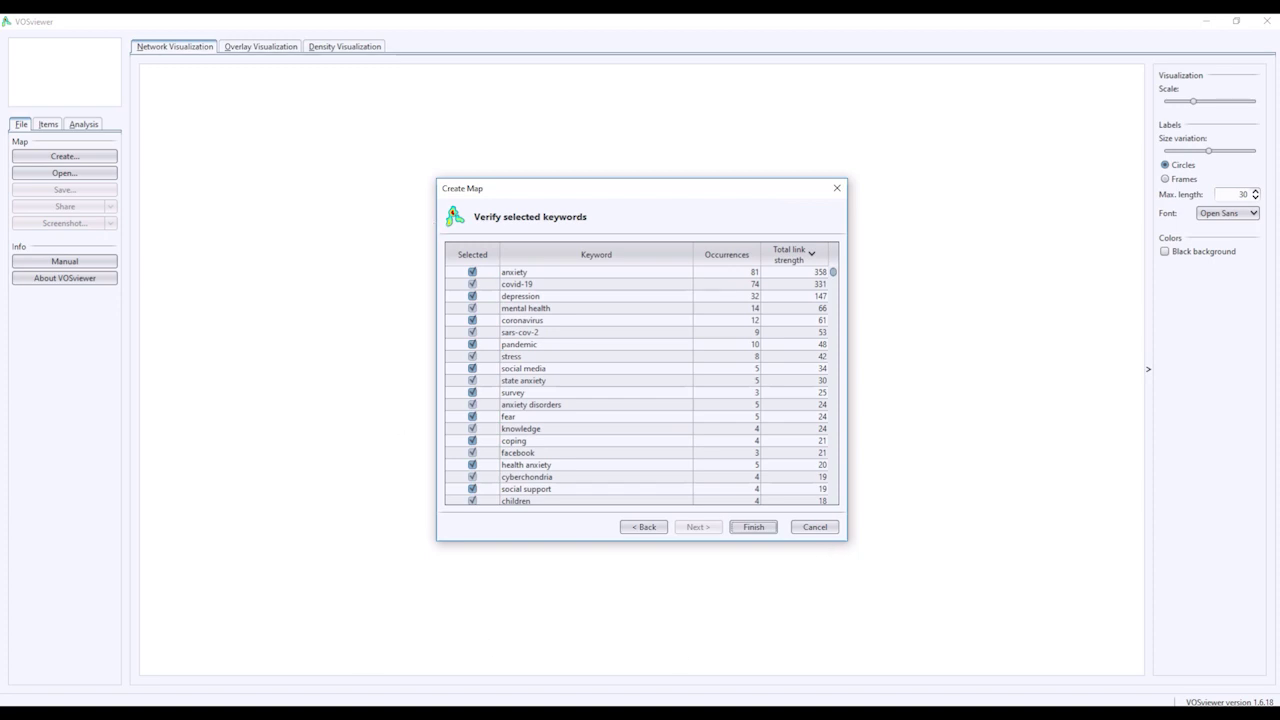
# Switch to the Downloads folder in File Explorer and open the tesaurus text file in Notepad++.
pyautogui.click(310, 680)
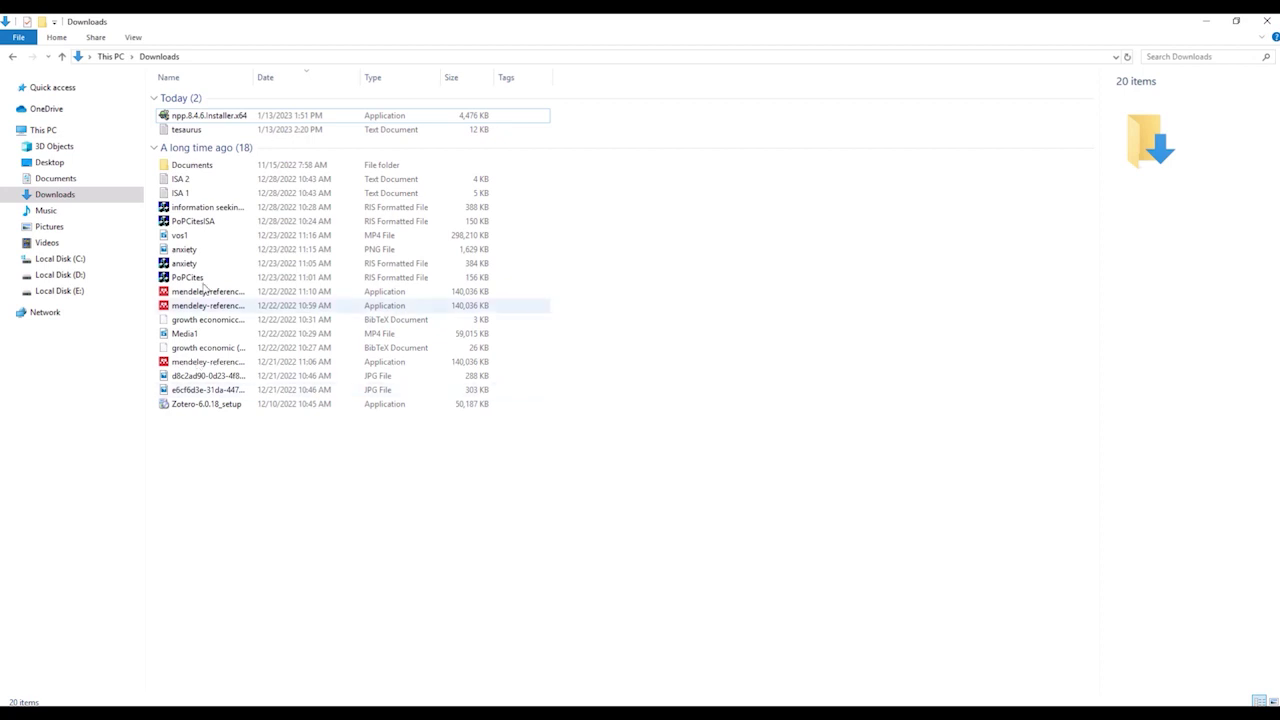
pyautogui.click(199, 131)
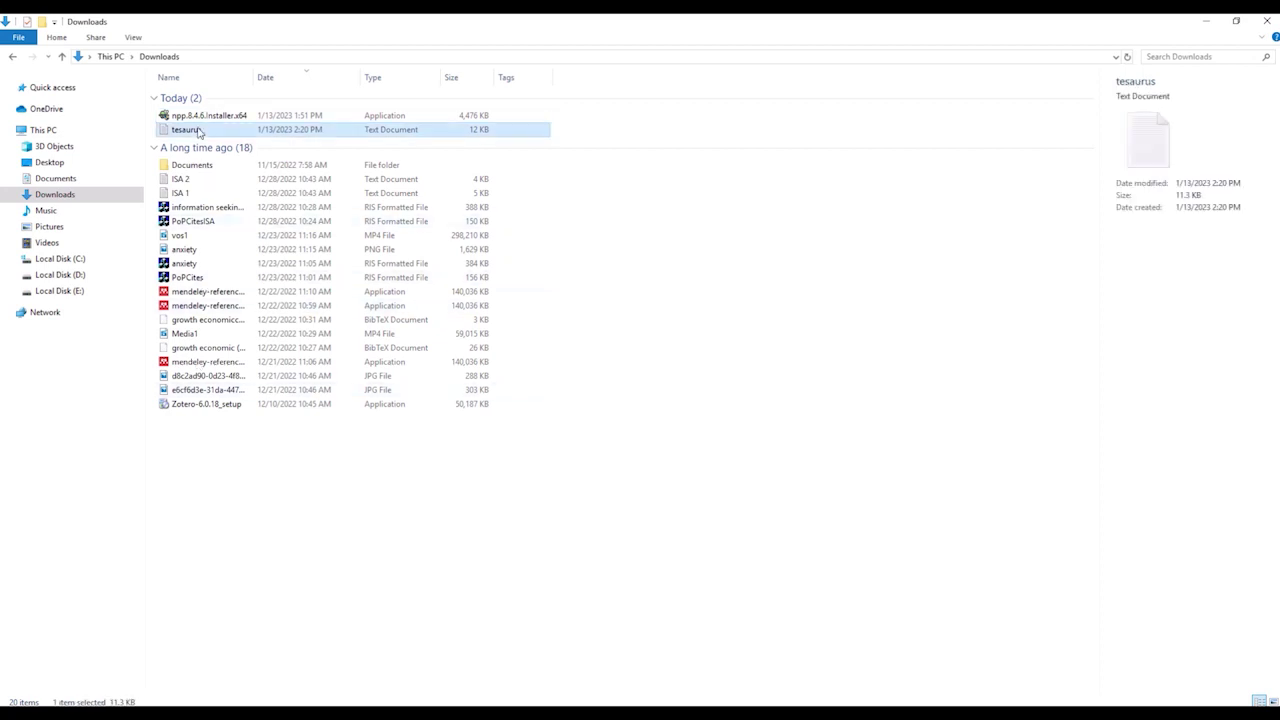
pyautogui.rightClick(199, 131)
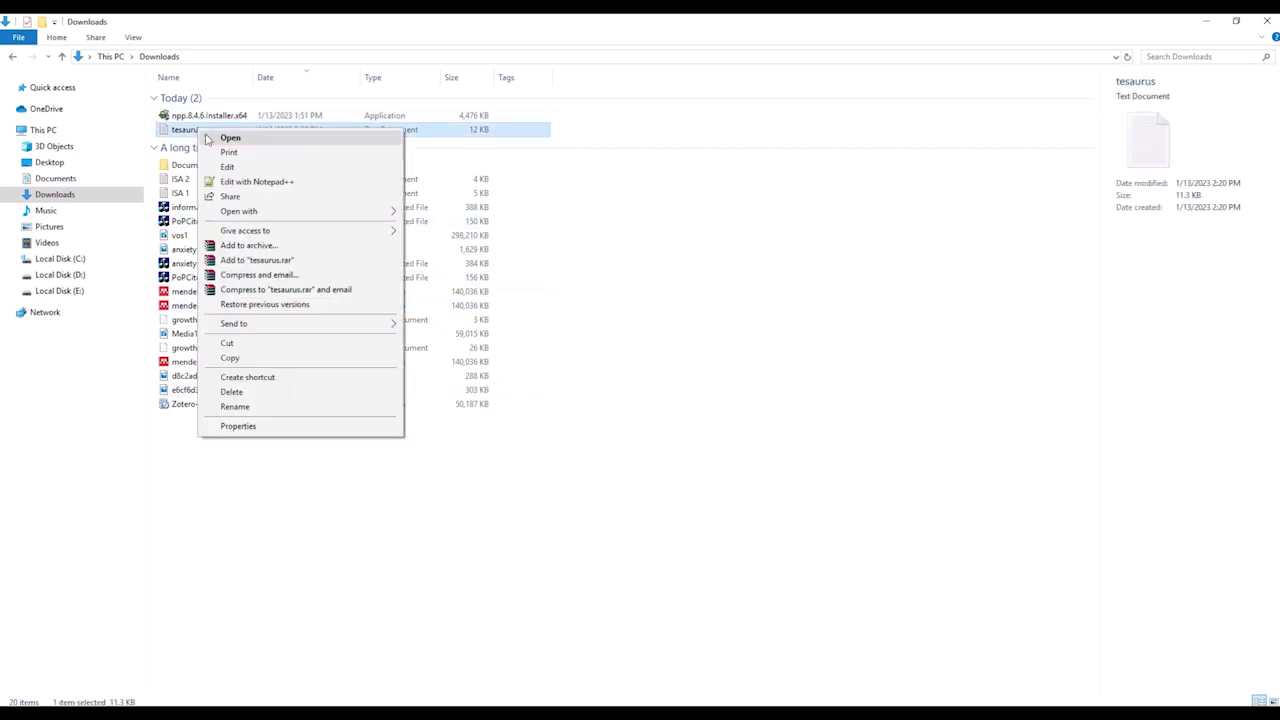
pyautogui.click(232, 181)
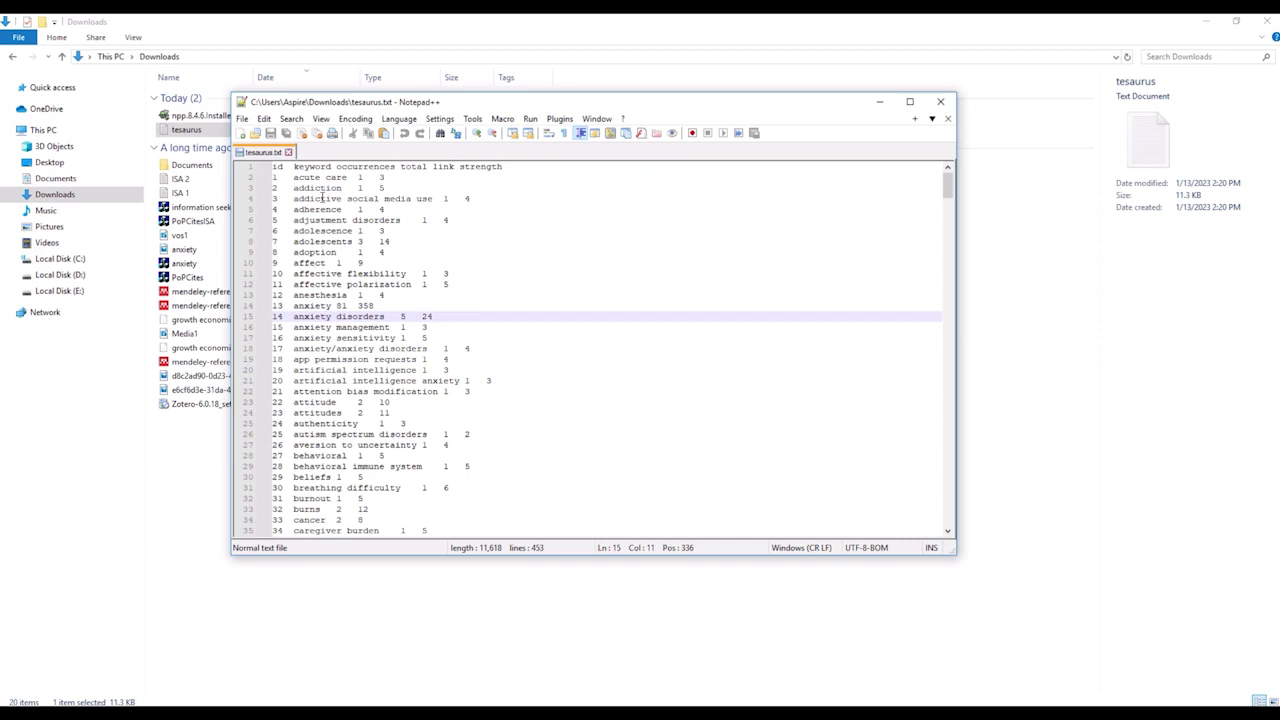
# Copy the entire contents of tesaurus.txt into the blank Excel workbook Book2 from cell A1, and fit the keyword column's width to its text.
pyautogui.click(322, 197)
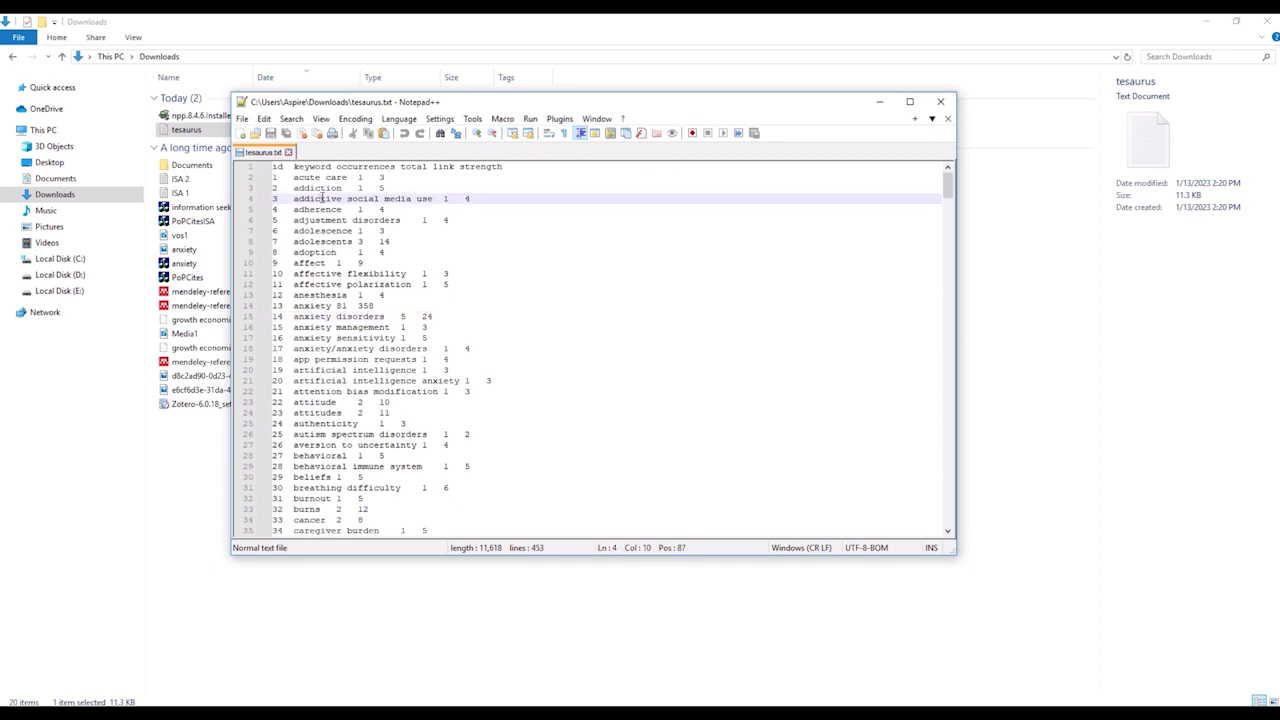
pyautogui.hotkey('ctrl', 'a')
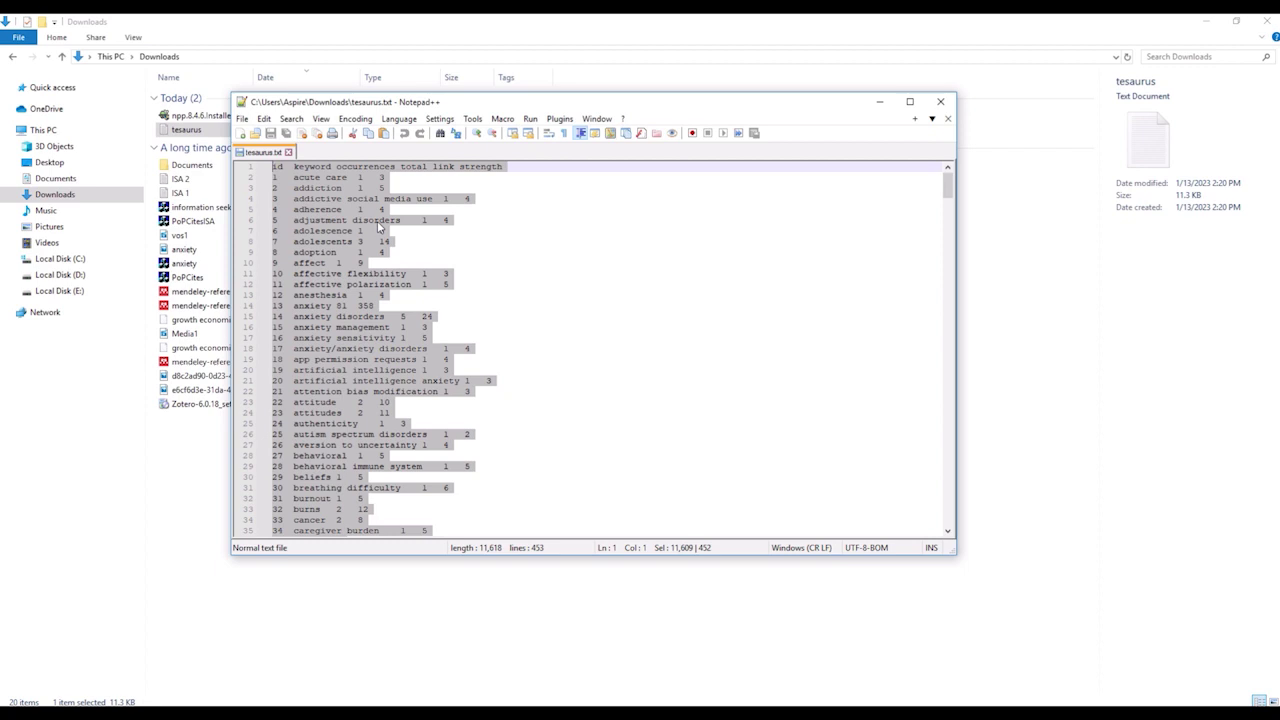
pyautogui.moveTo(476, 714)
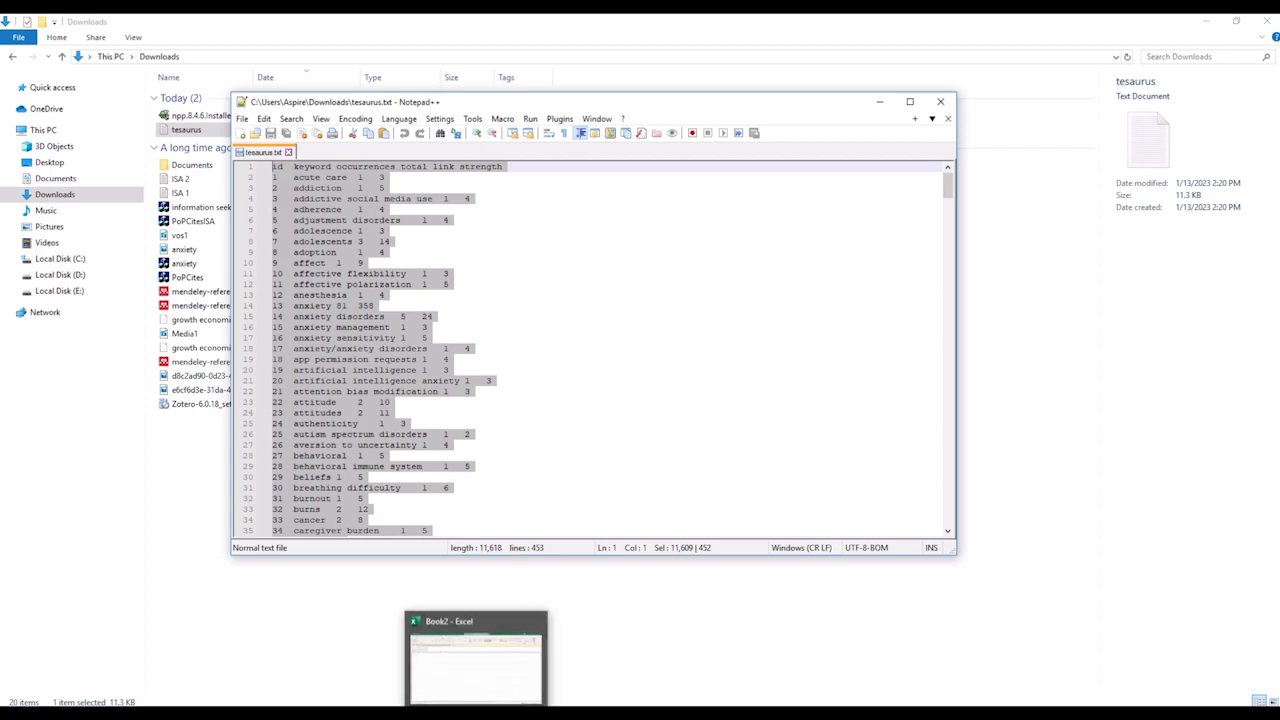
pyautogui.click(490, 668)
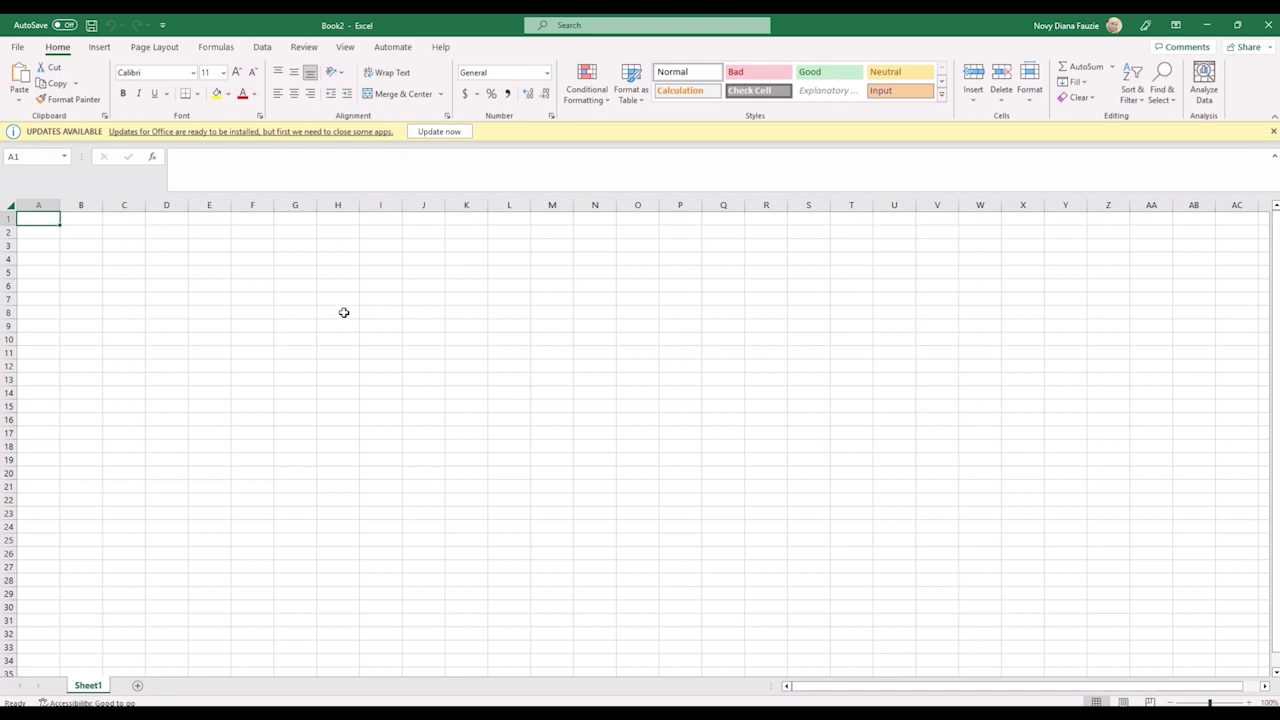
pyautogui.hotkey('ctrl', 'v')
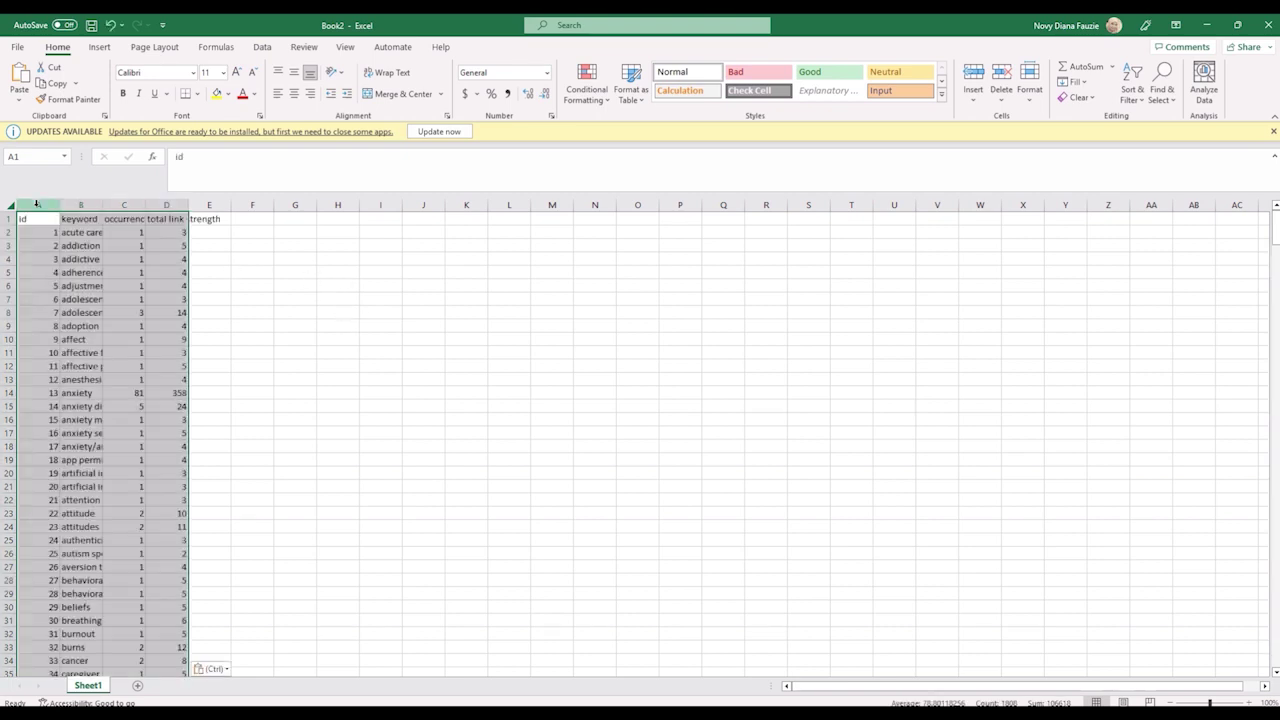
pyautogui.click(356, 287)
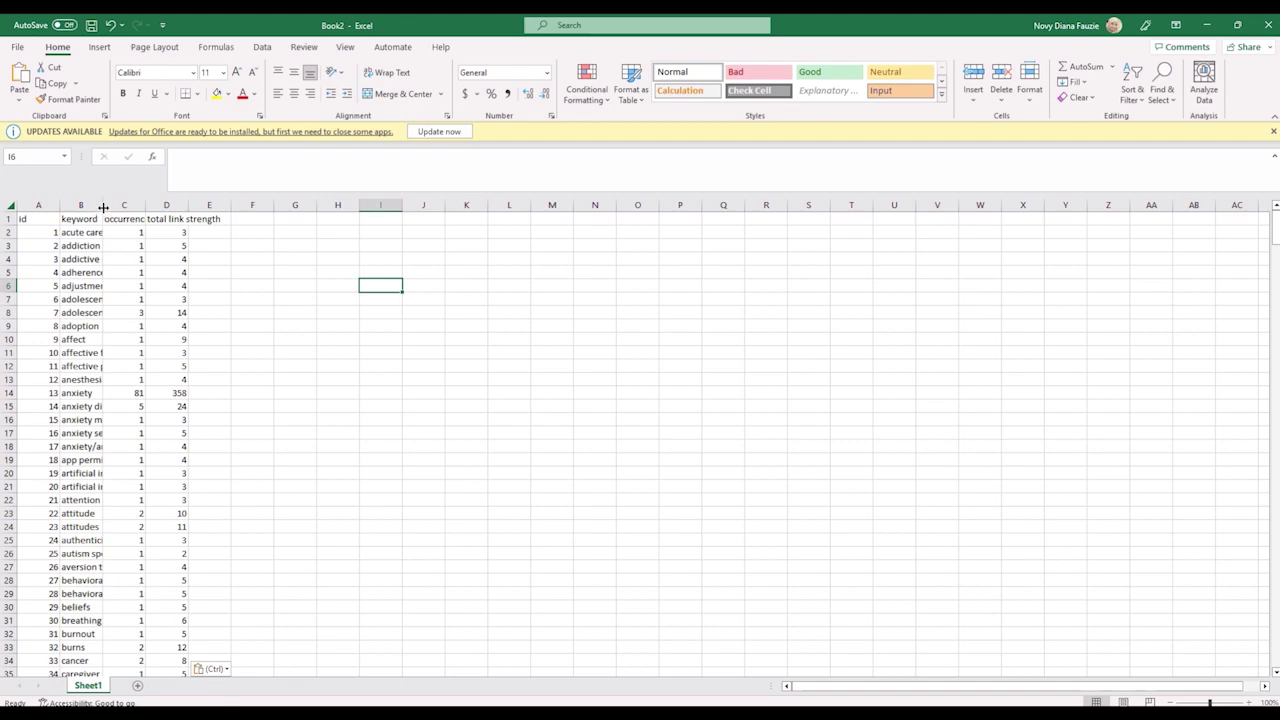
pyautogui.doubleClick(103, 205)
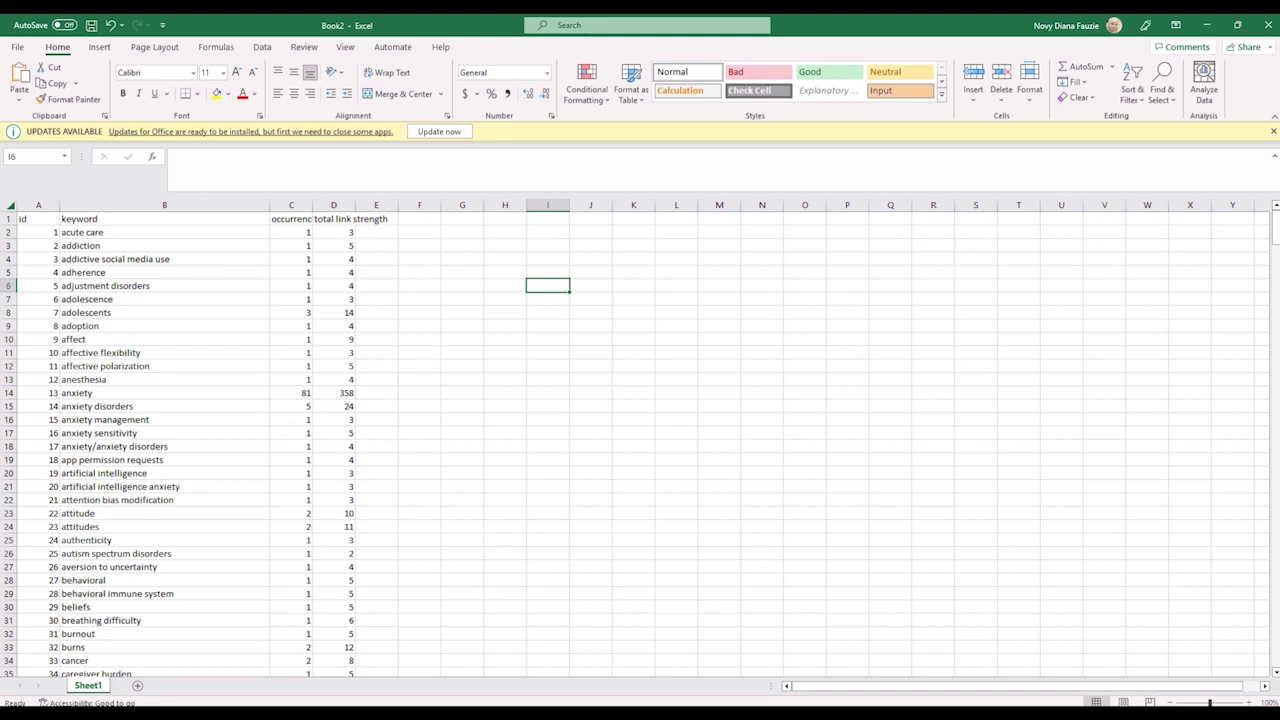
pyautogui.hotkey('alt', 'Tab')
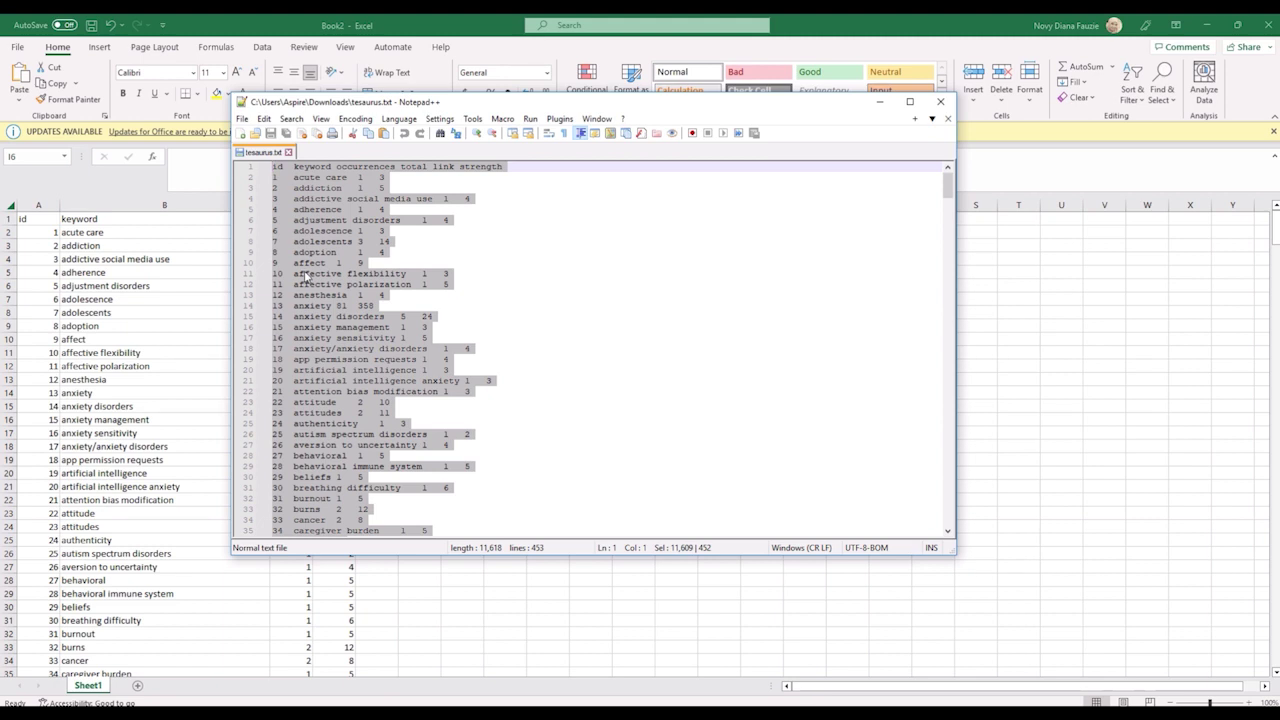
pyautogui.hotkey('alt', 'Tab')
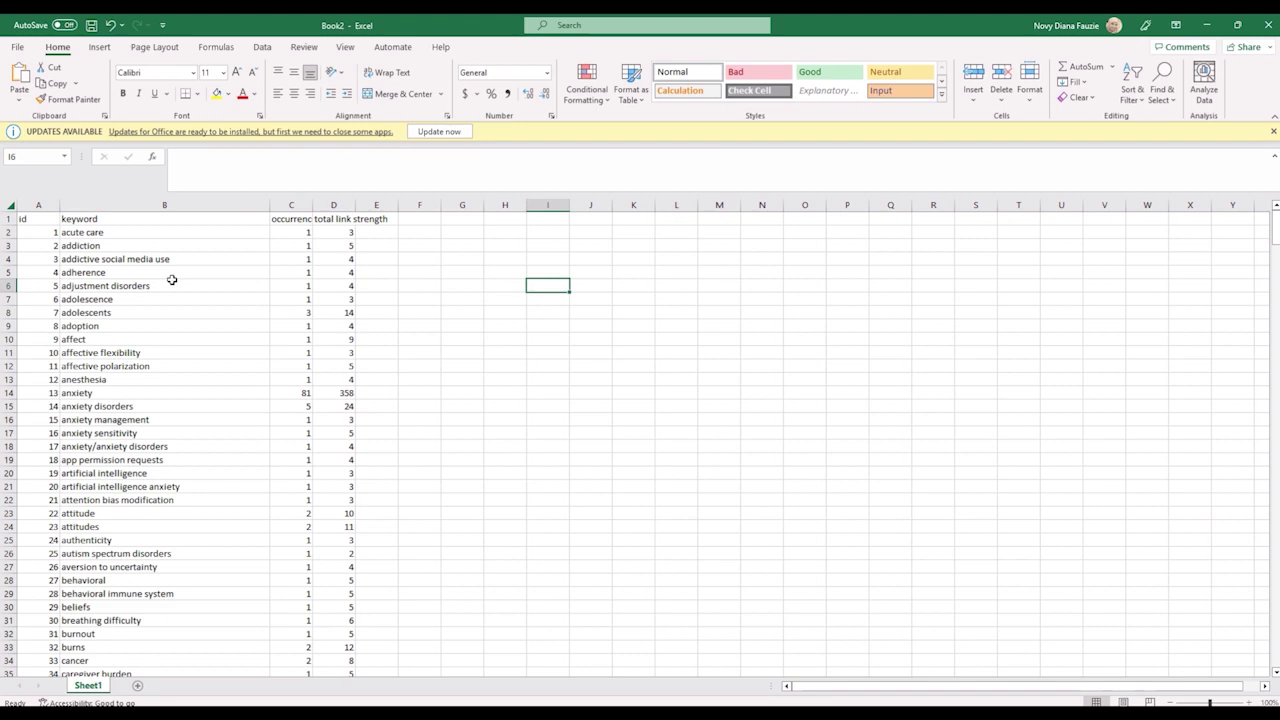
pyautogui.click(434, 274)
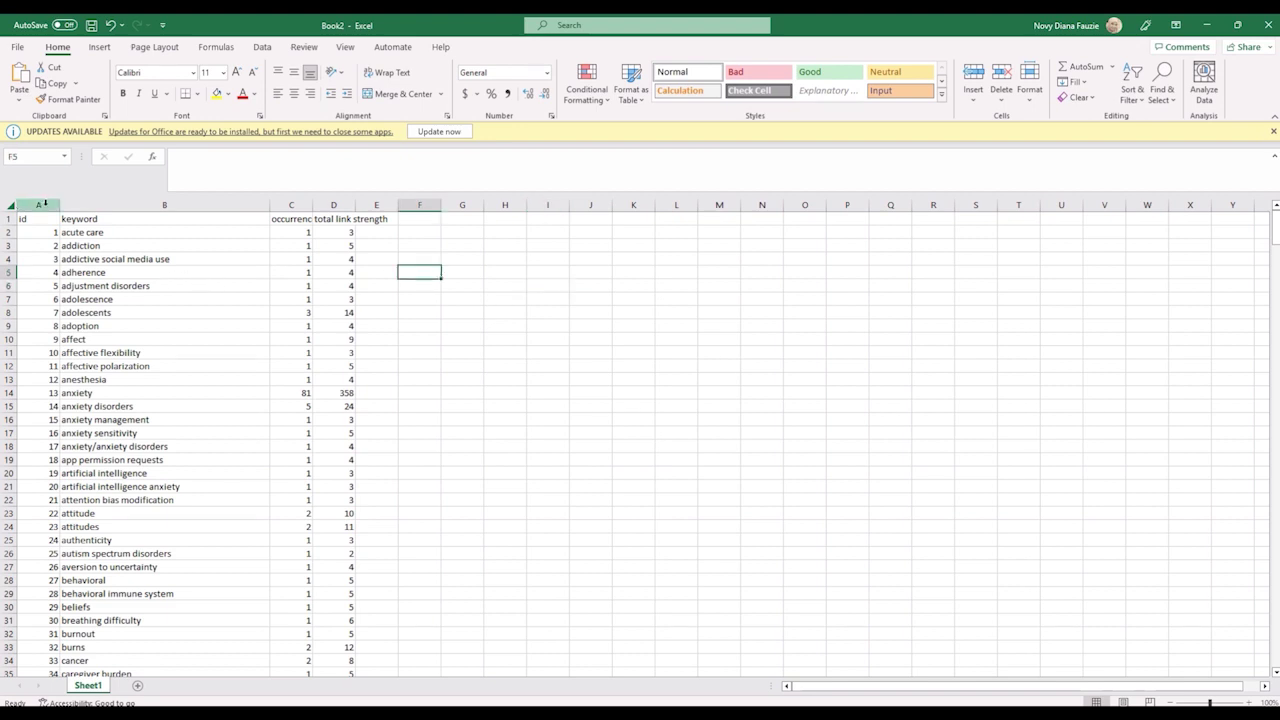
# Delete the id, occurrences and total link strength columns, keeping only the keyword column.
pyautogui.click(43, 203)
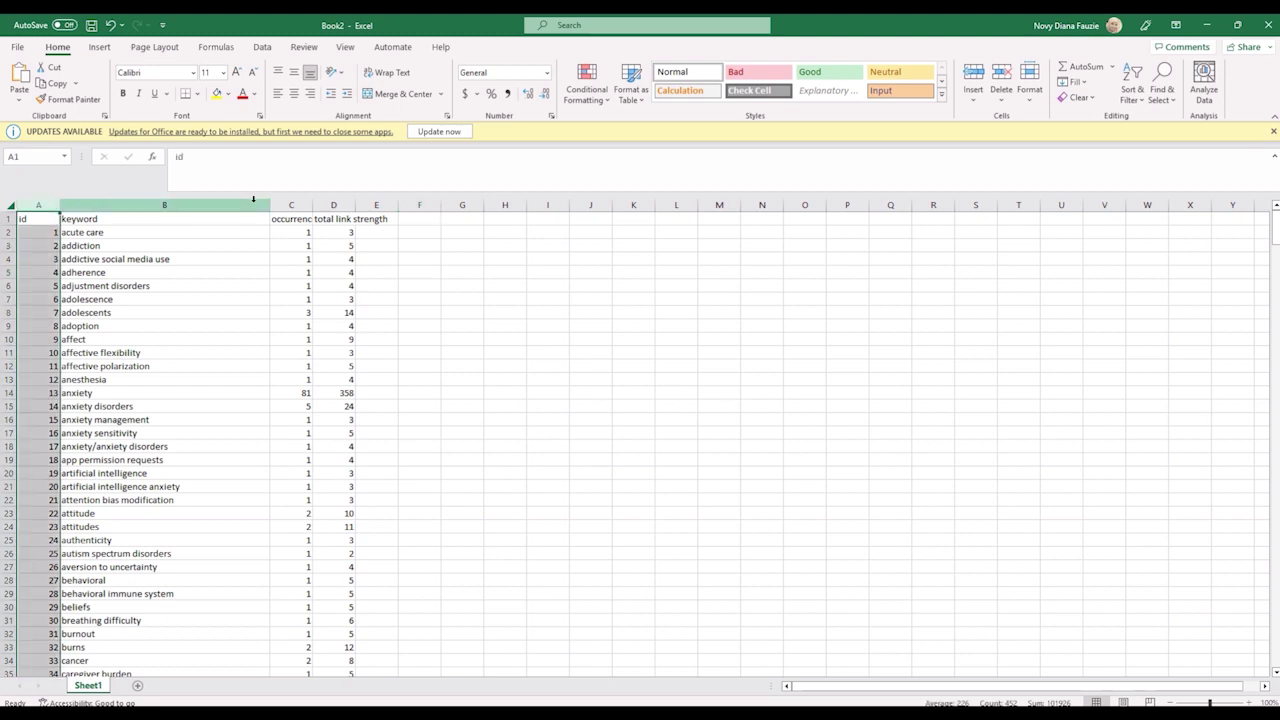
pyautogui.click(292, 205)
pyautogui.click(333, 205)
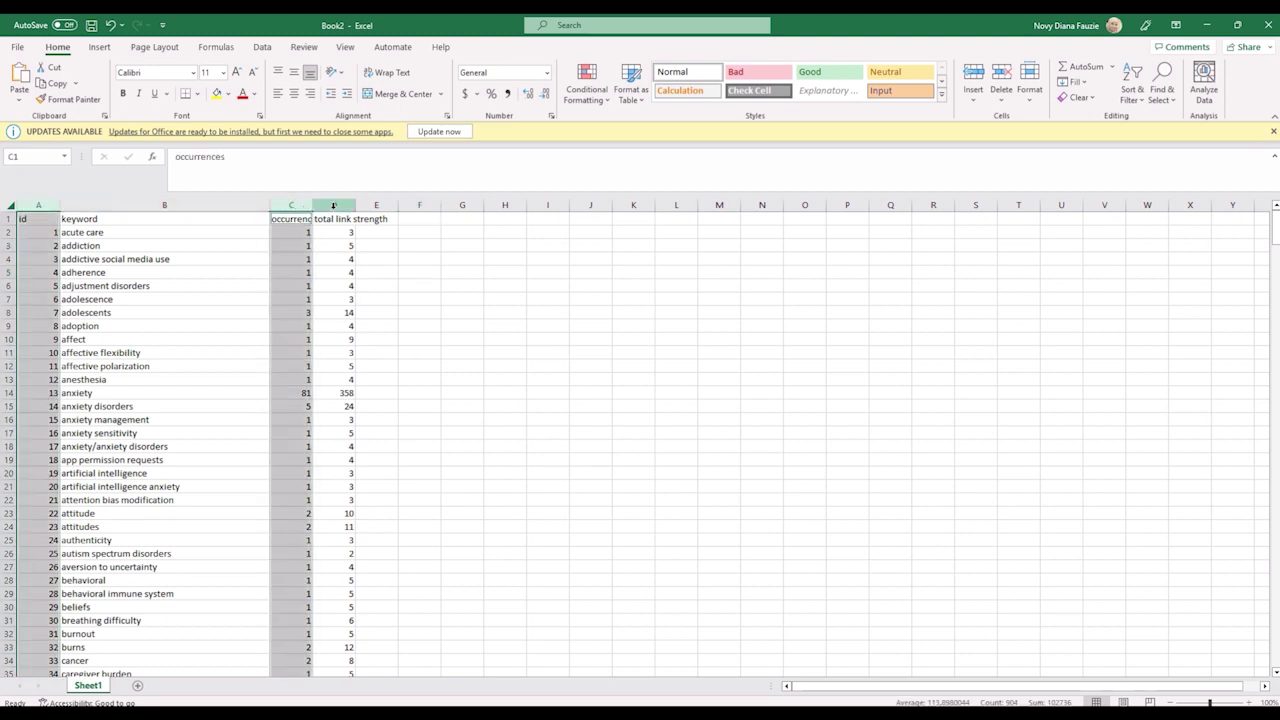
pyautogui.keyDown('ctrl'); pyautogui.click(341, 205); pyautogui.keyUp('ctrl')
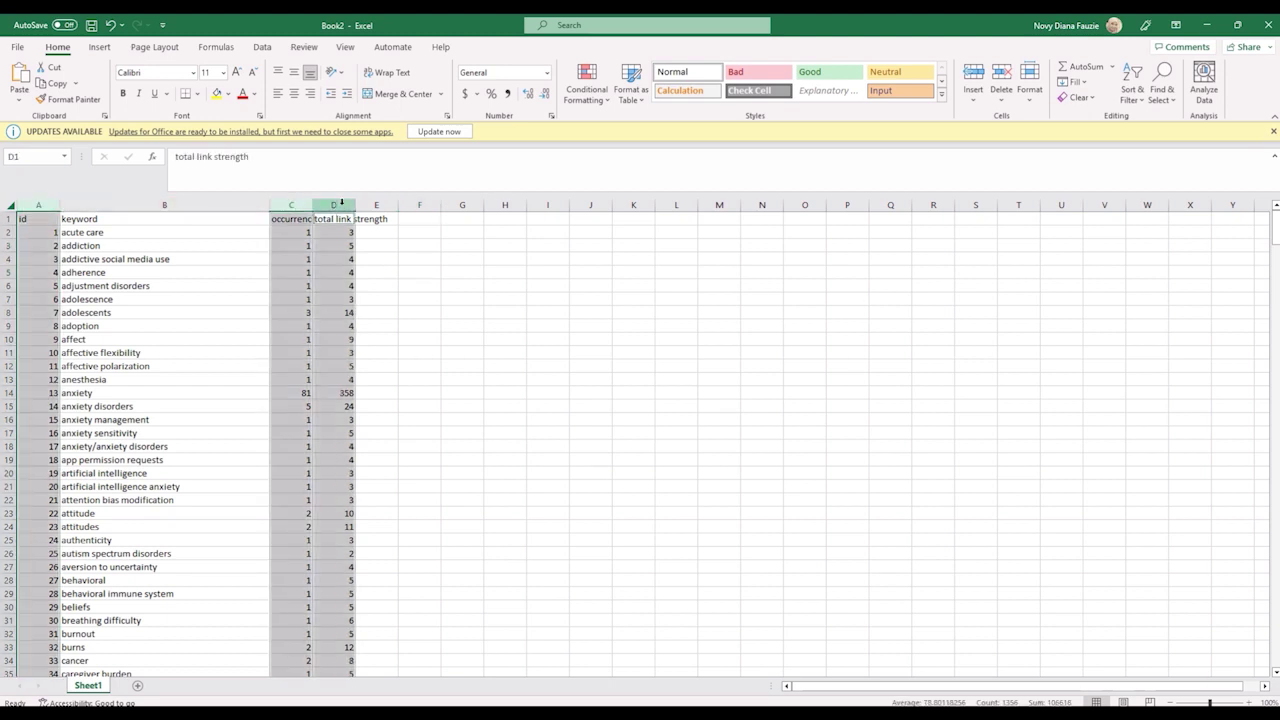
pyautogui.rightClick(341, 204)
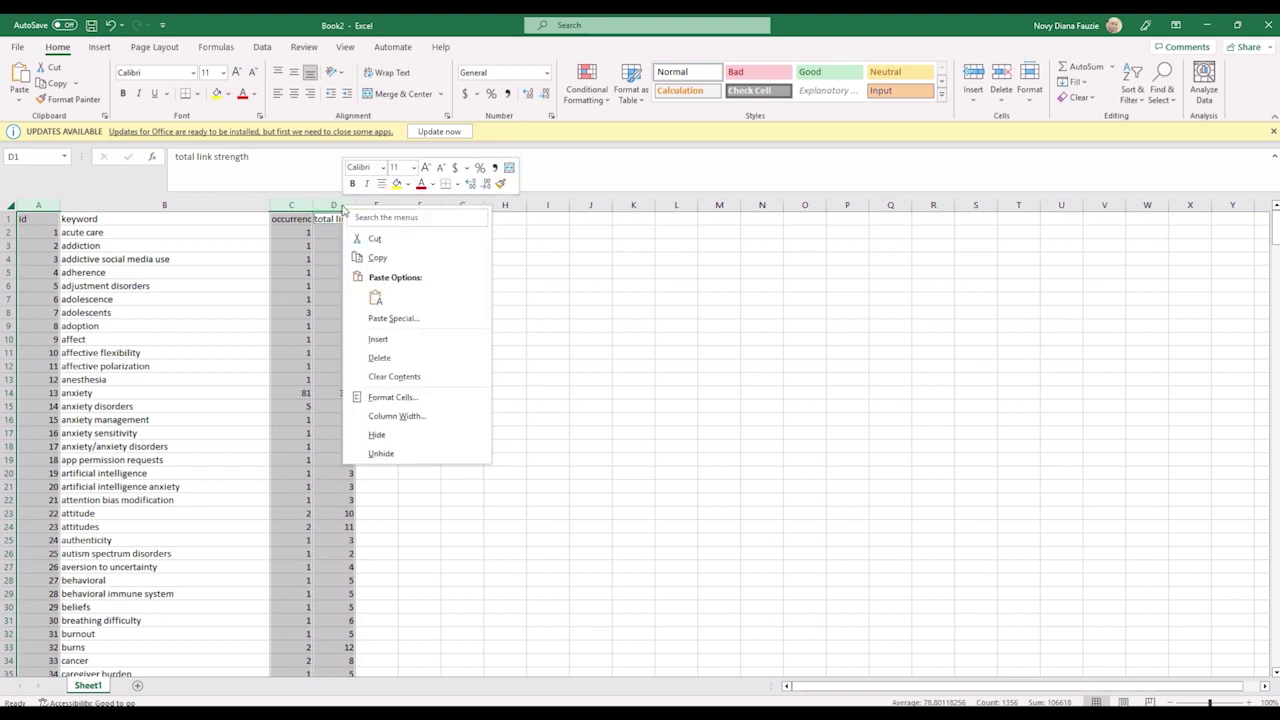
pyautogui.click(386, 358)
pyautogui.click(199, 257)
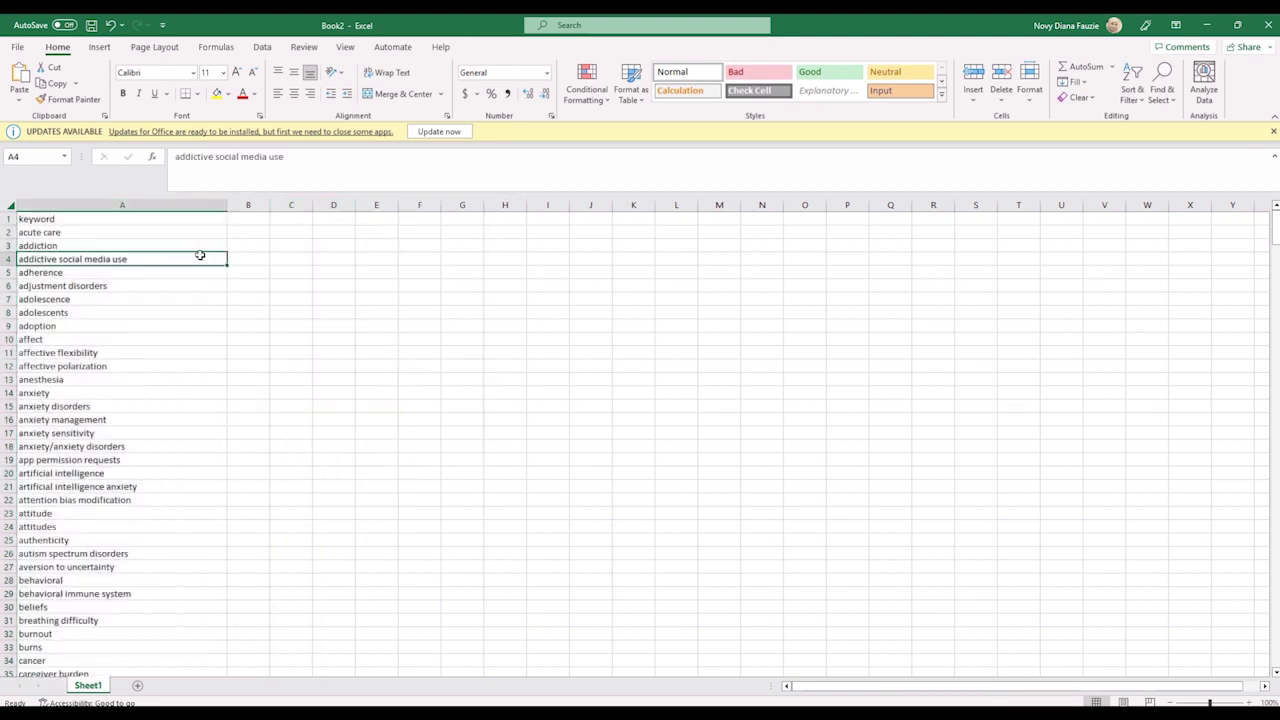
# Change the keyword column's header in cell A1 to label.
pyautogui.click(45, 218)
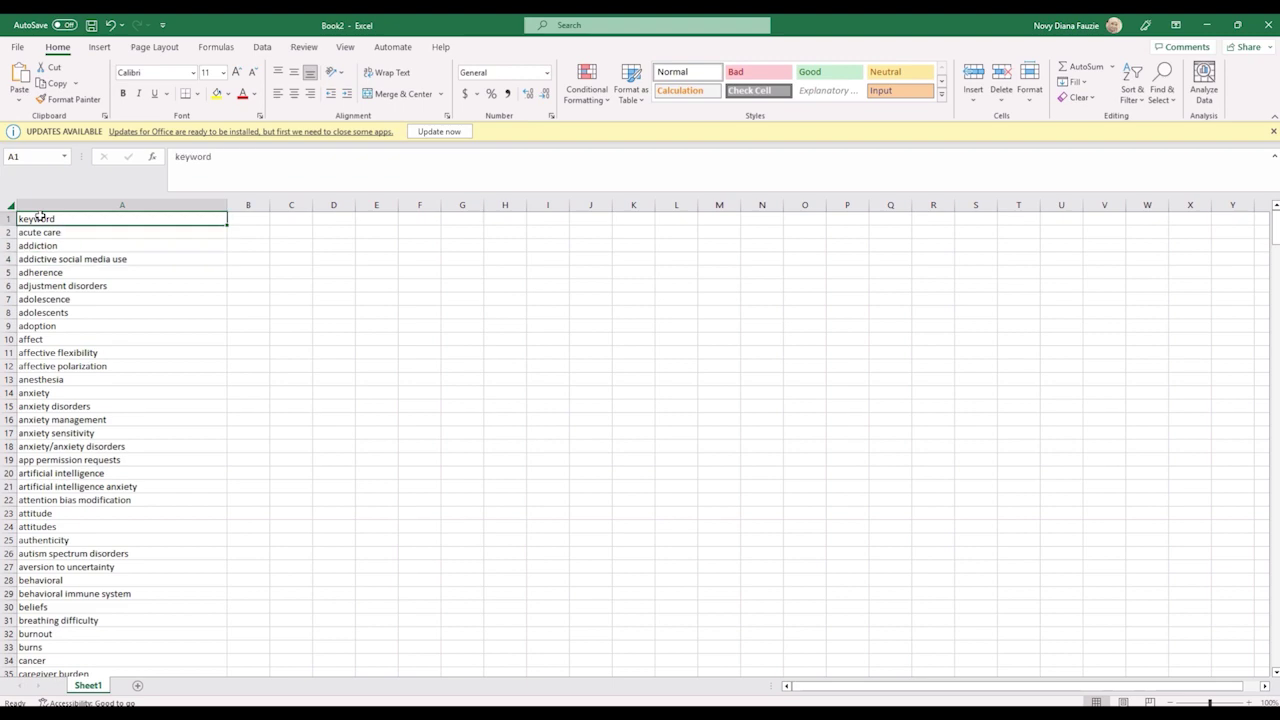
pyautogui.write('label')
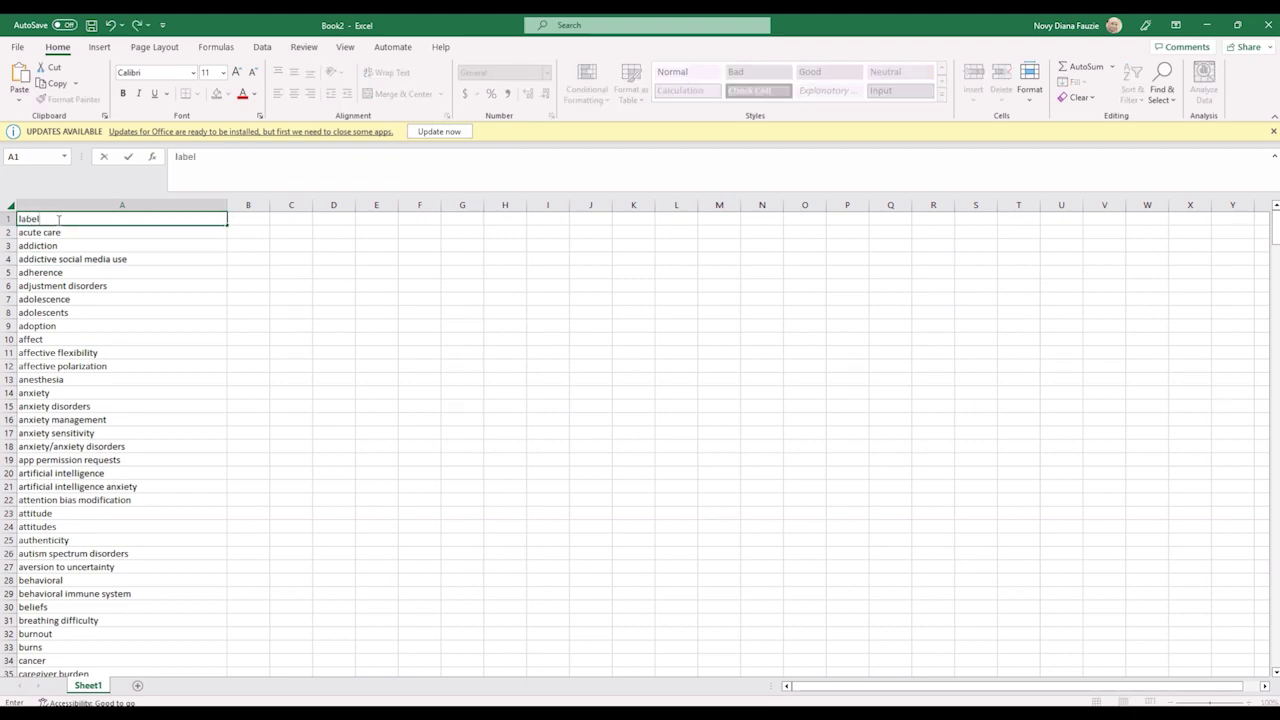
pyautogui.press('Tab')
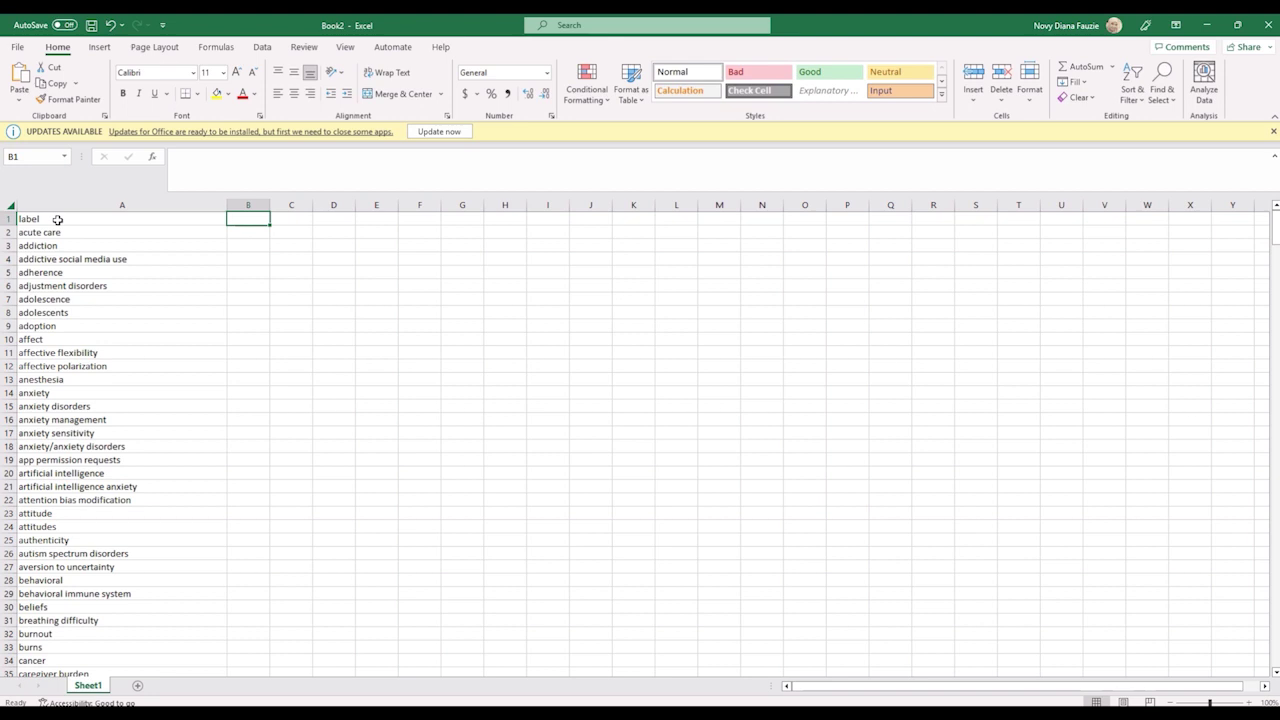
# Add the header replace by in cell B1 beside the label column.
pyautogui.write('replace')
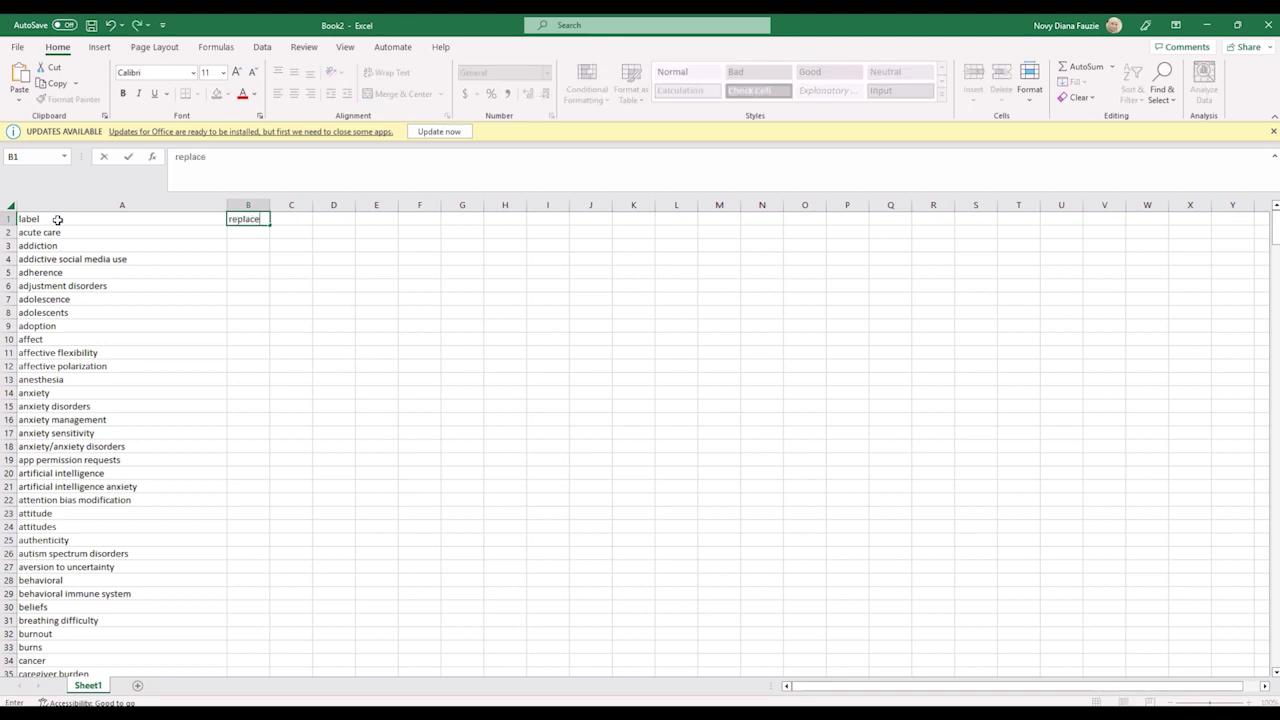
pyautogui.write(' by')
pyautogui.click(250, 232)
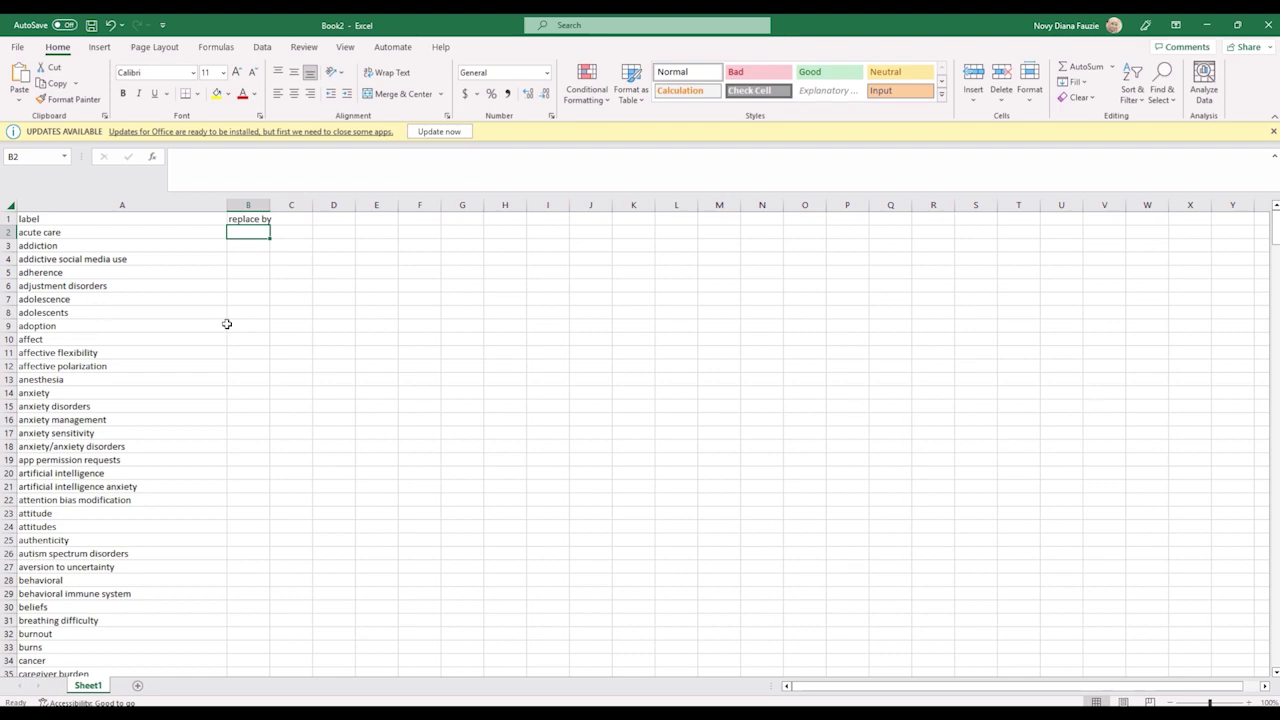
# Enter anxiety disorder in column B as the replacement for the keywords anxiety disorders and anxiety/anxiety disorders.
pyautogui.scroll(-1, 230, 333)
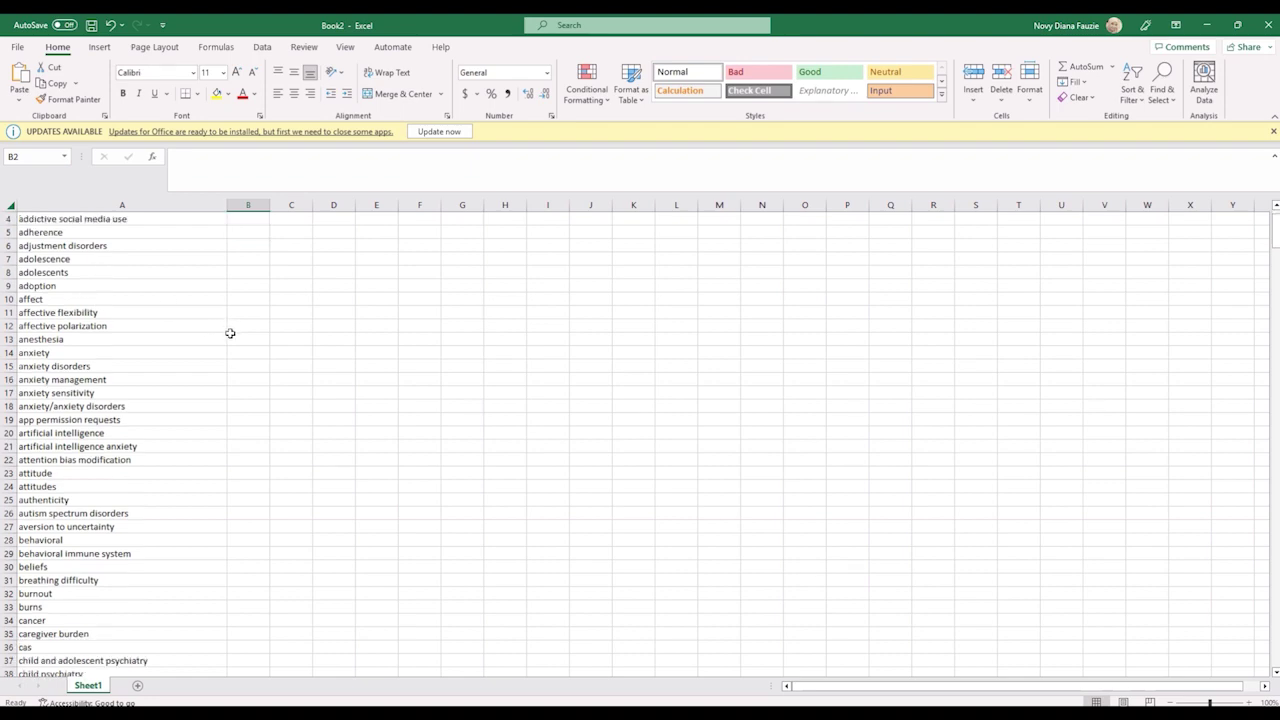
pyautogui.click(78, 367)
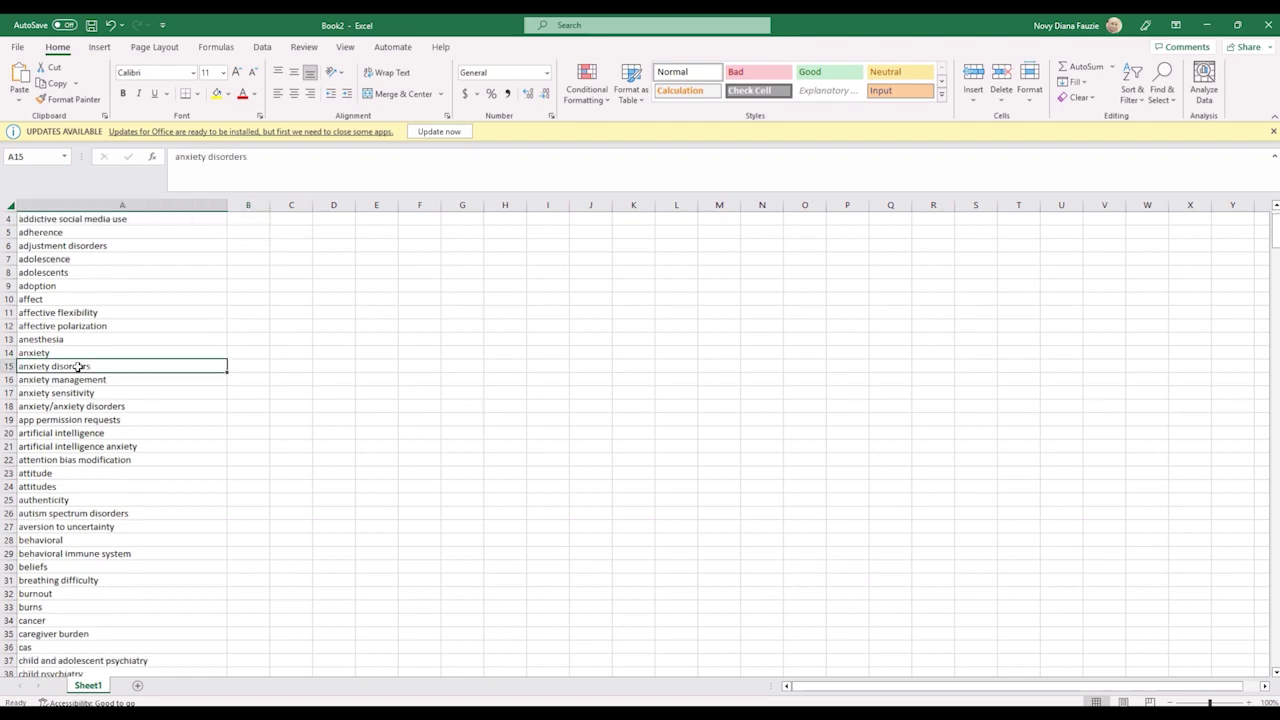
pyautogui.click(248, 366)
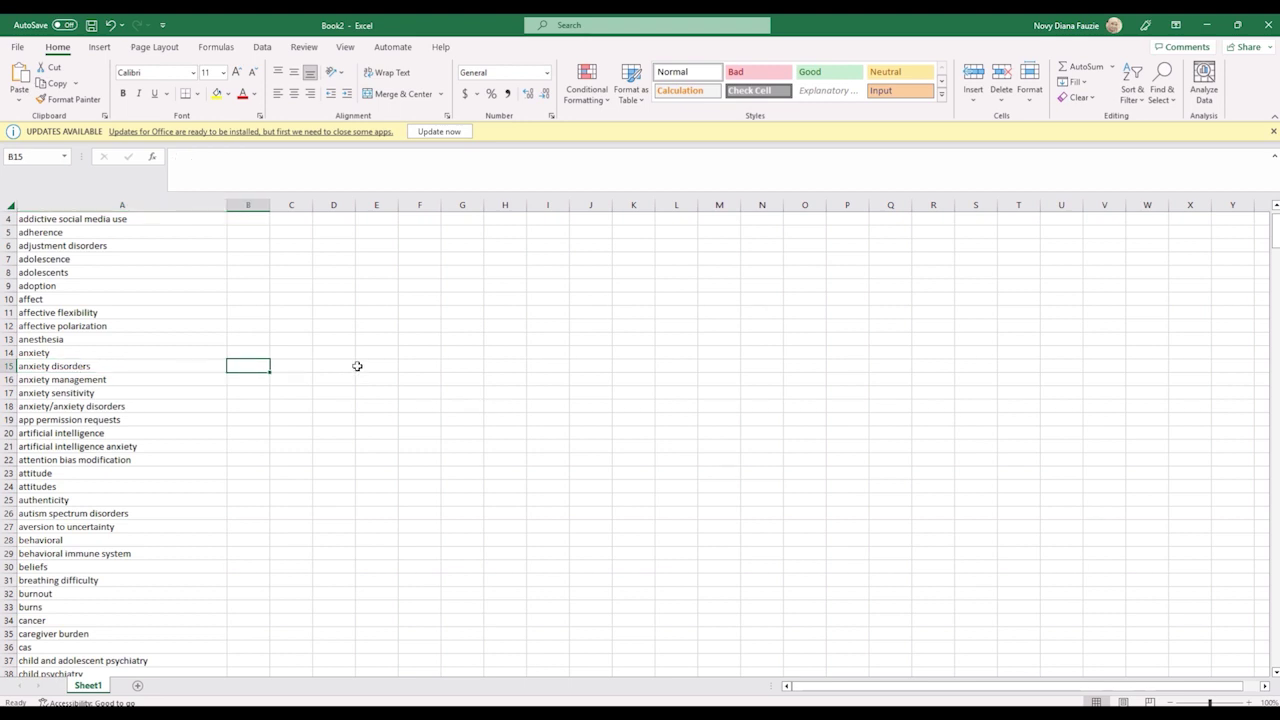
pyautogui.write('anxiet')
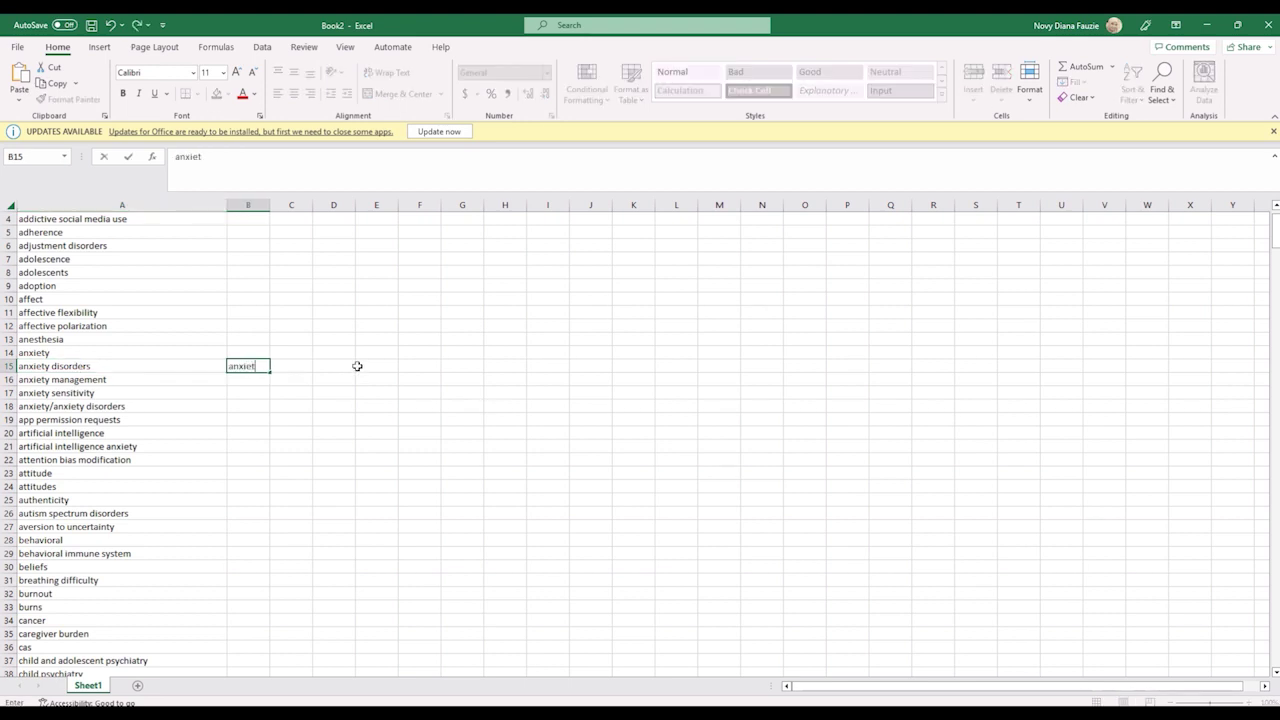
pyautogui.write('y disorder')
pyautogui.press('Return')
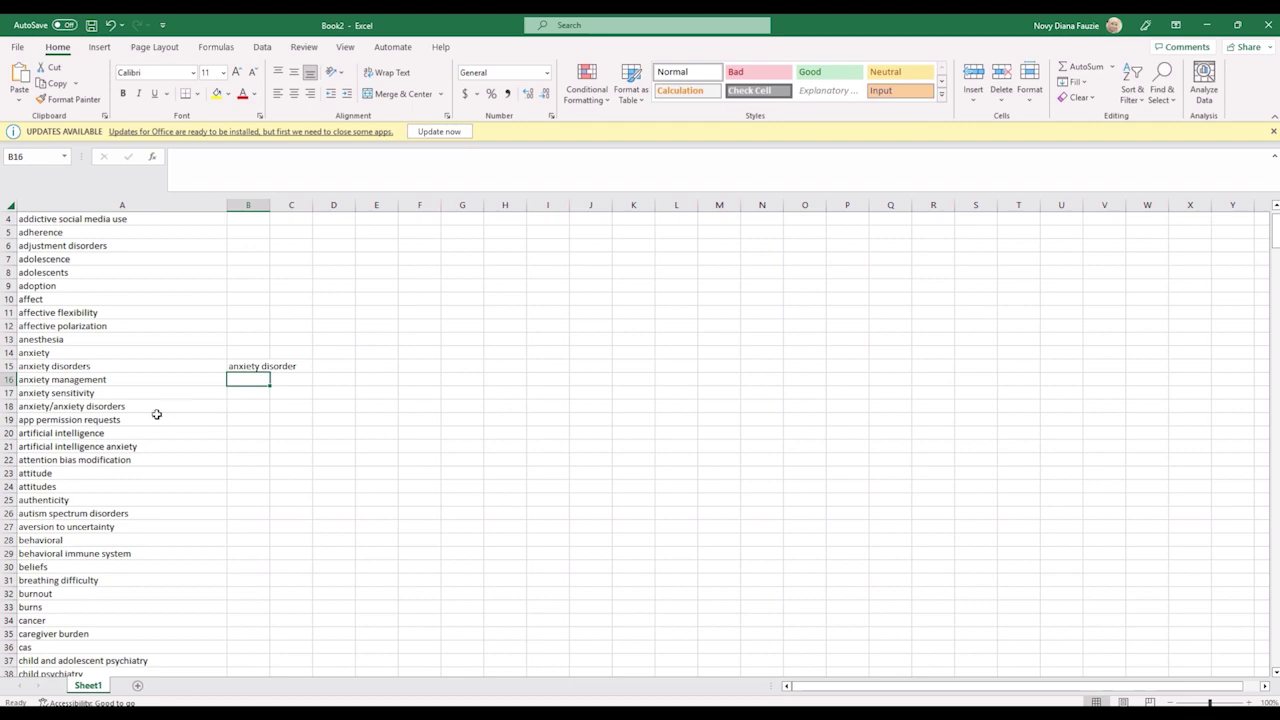
pyautogui.click(54, 407)
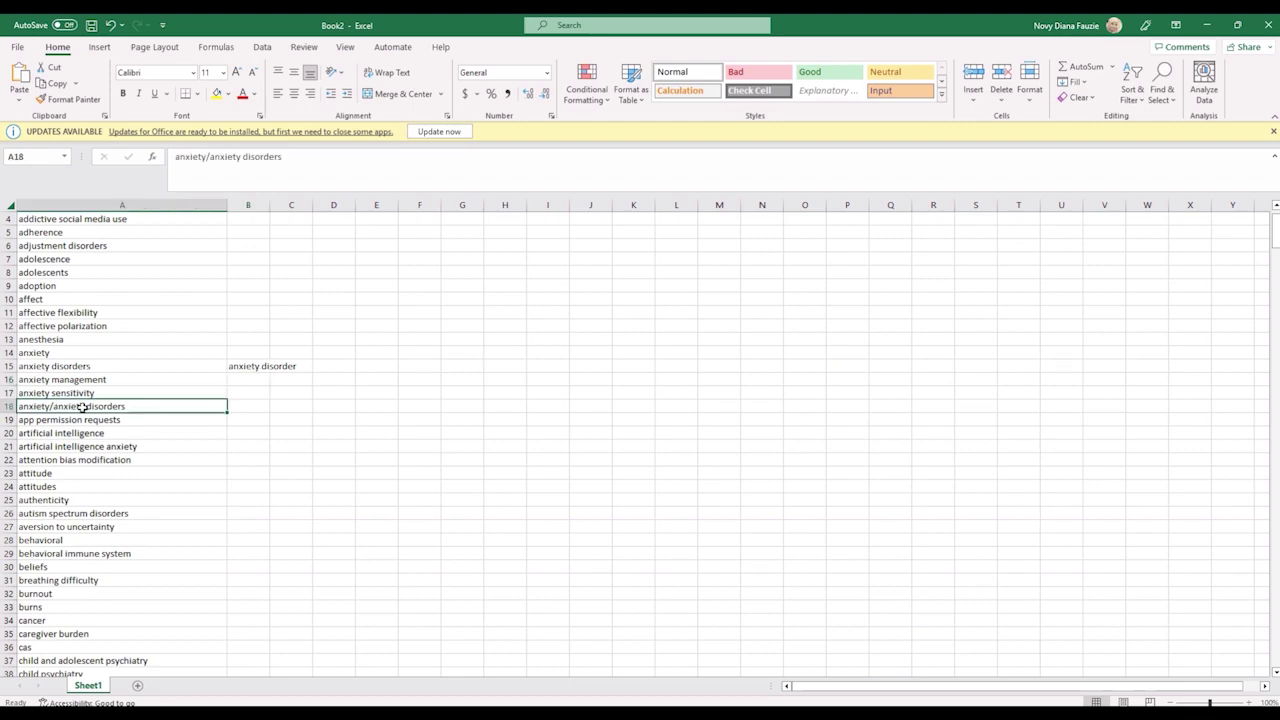
pyautogui.click(248, 405)
pyautogui.write('anxiety disorder')
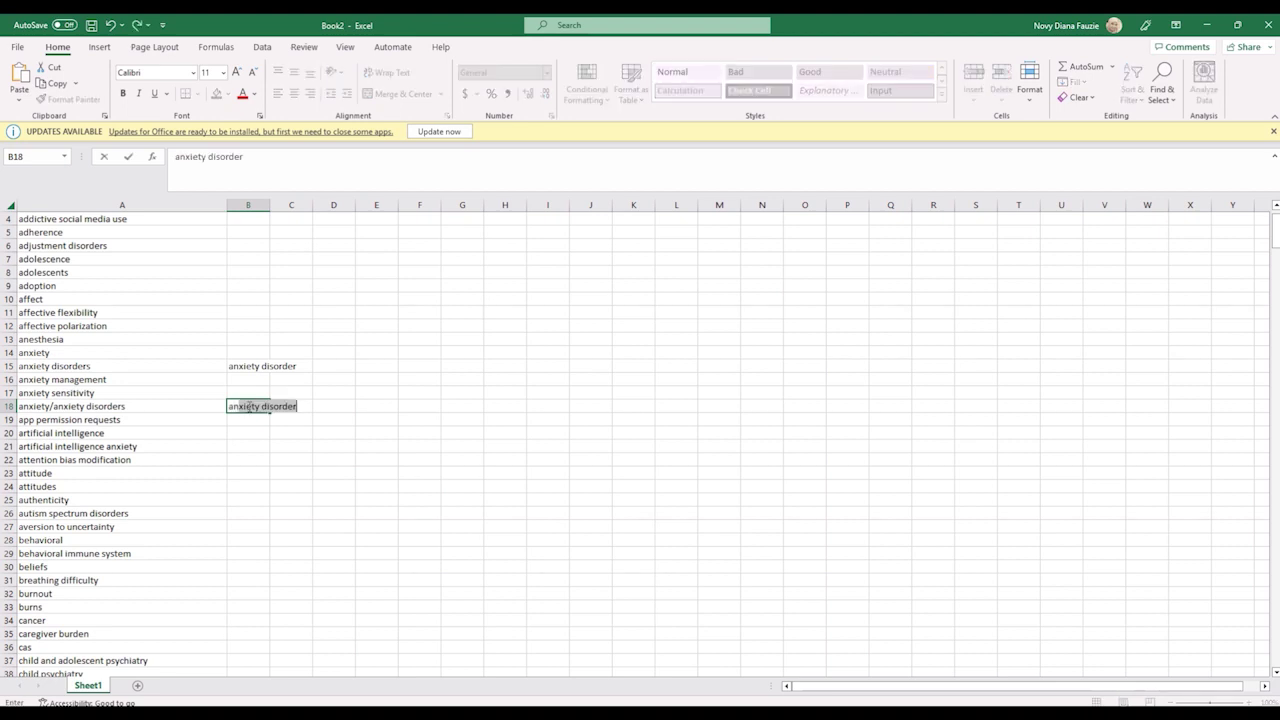
pyautogui.press('Return')
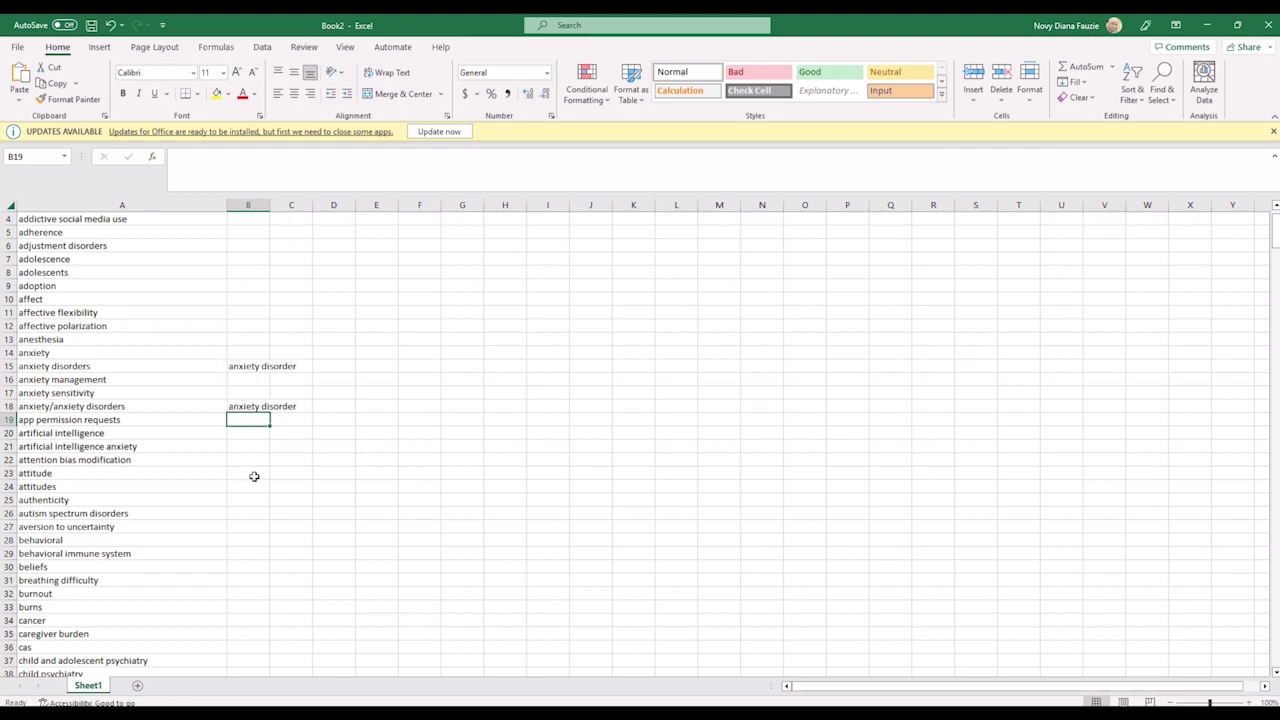
# Enter Covid-19 in column B as the replacement for the keywords corona and coronavirus.
pyautogui.scroll(-6, 254, 476)
pyautogui.scroll(-8, 254, 476)
pyautogui.scroll(-2, 254, 476)
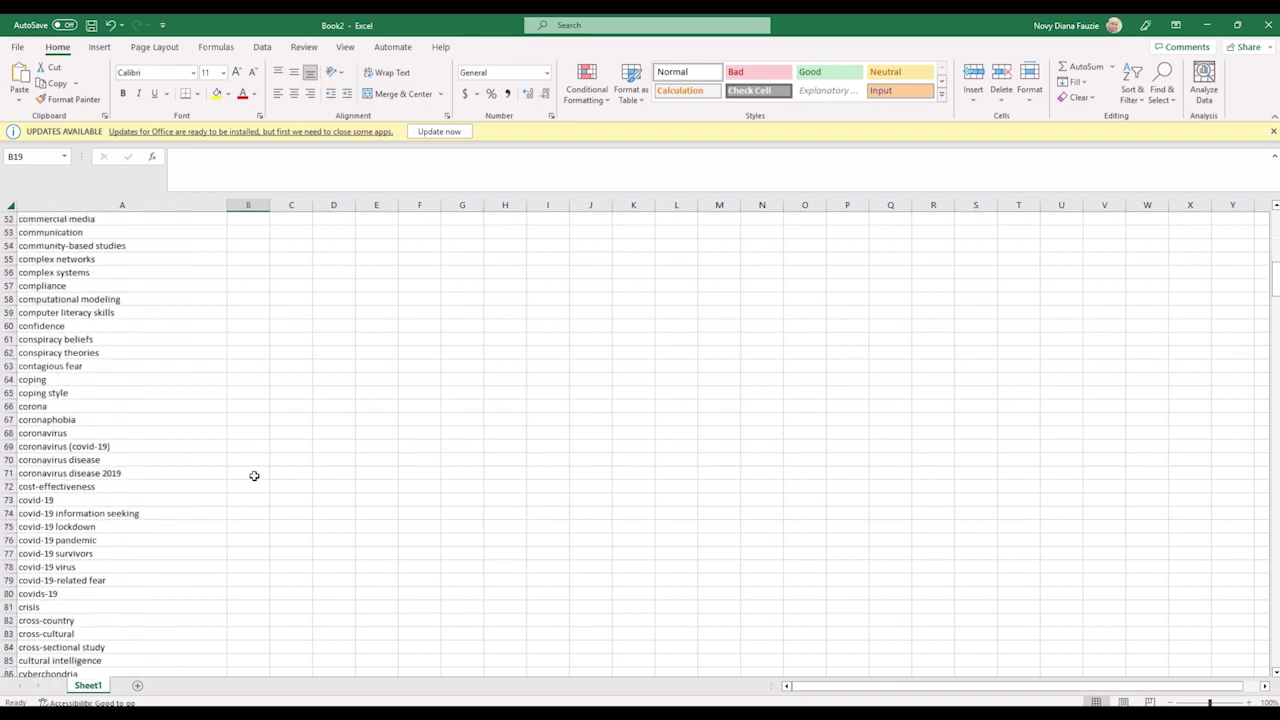
pyautogui.click(245, 406)
pyautogui.write('Covid-19')
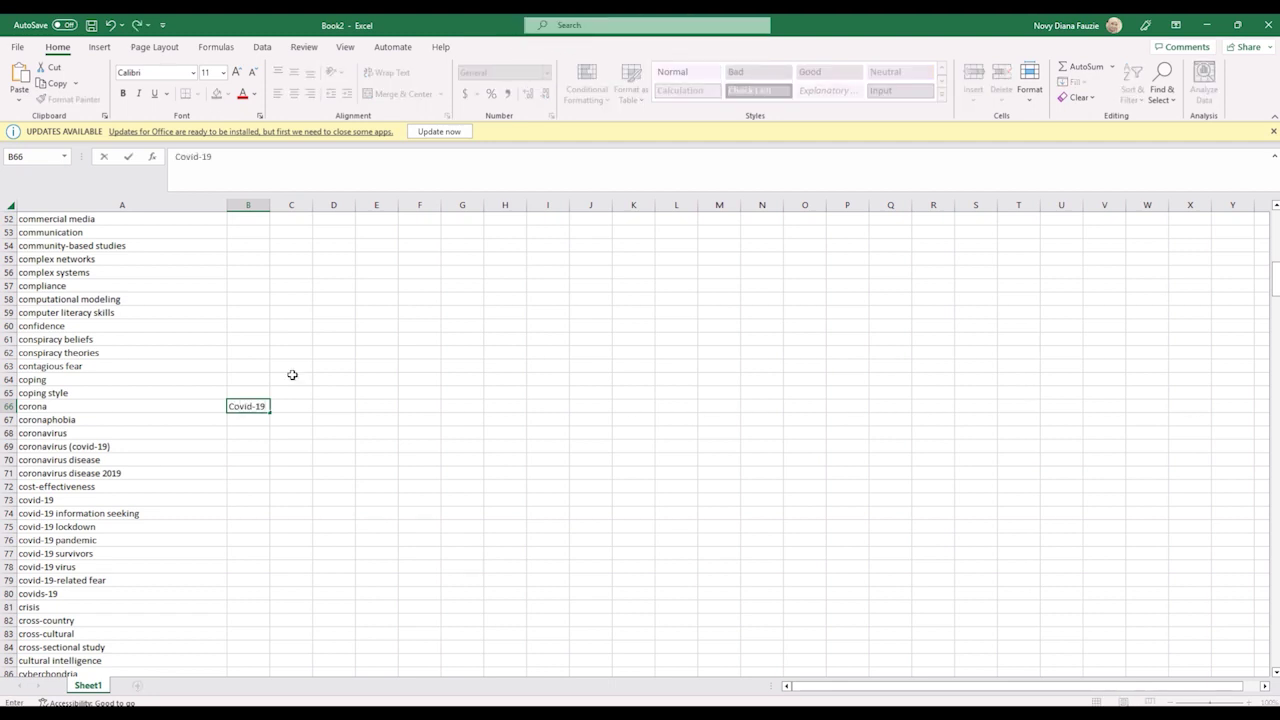
pyautogui.click(51, 432)
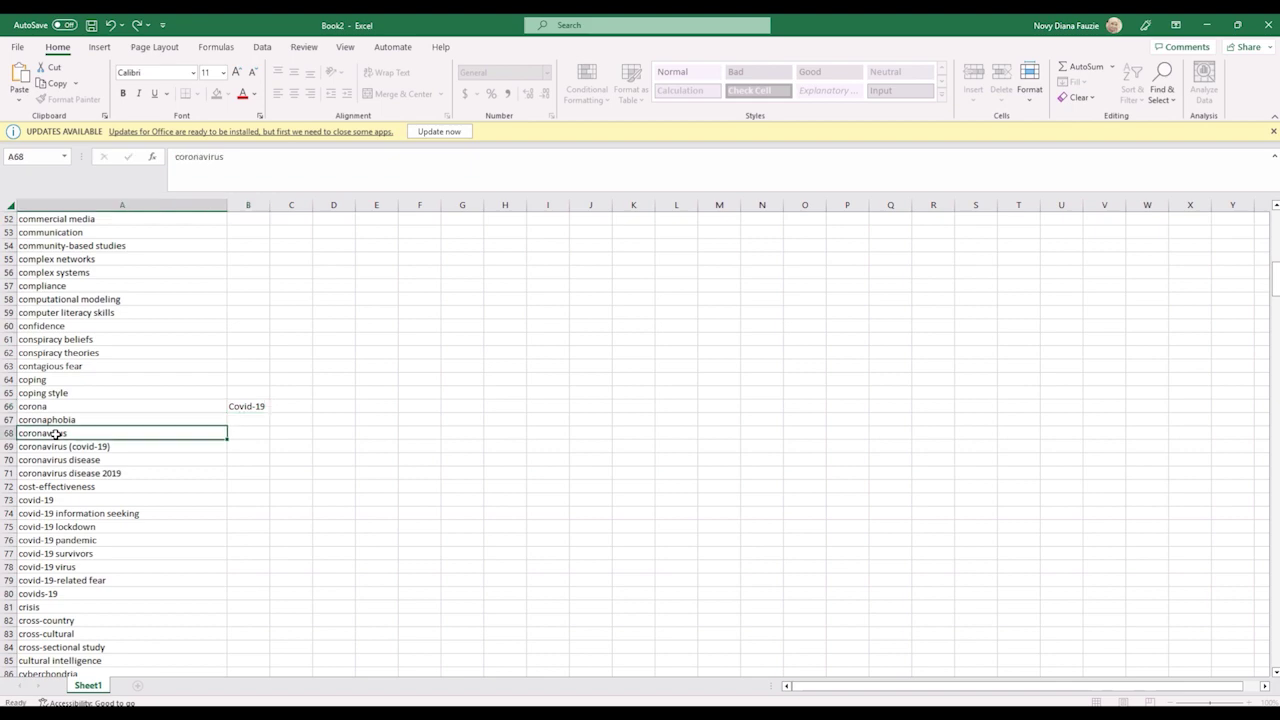
pyautogui.click(246, 432)
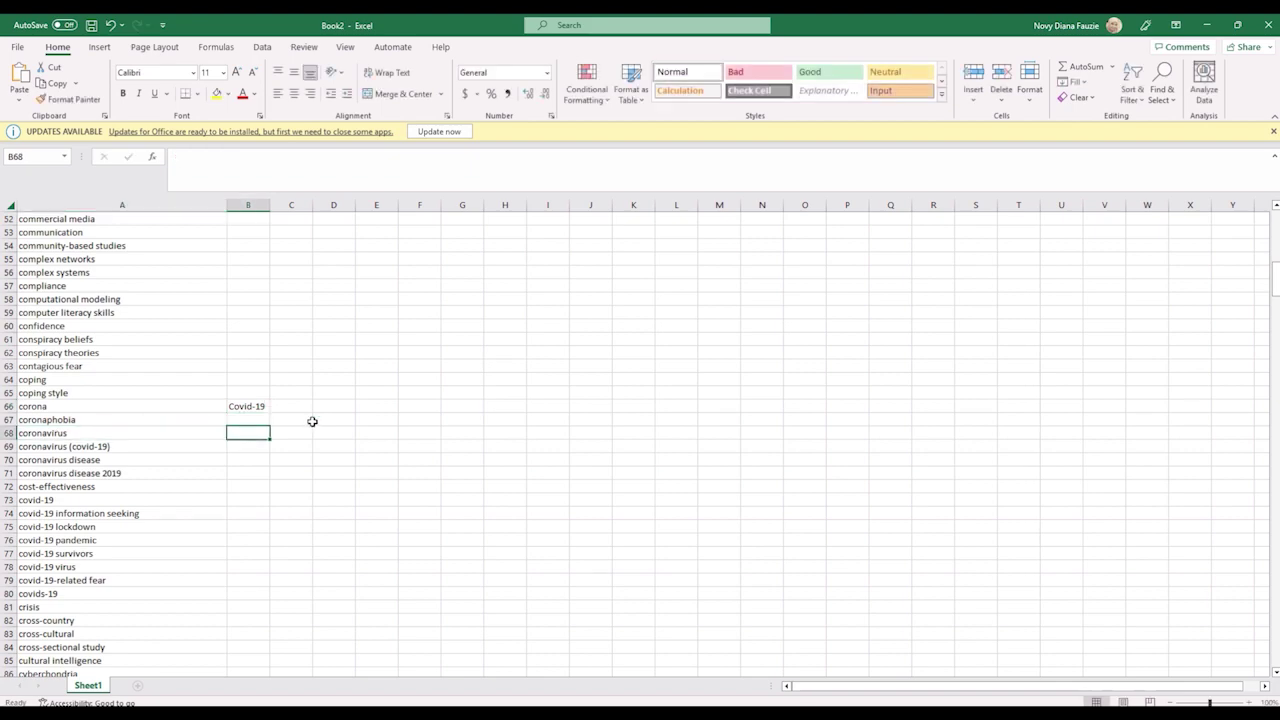
pyautogui.write('Covid')
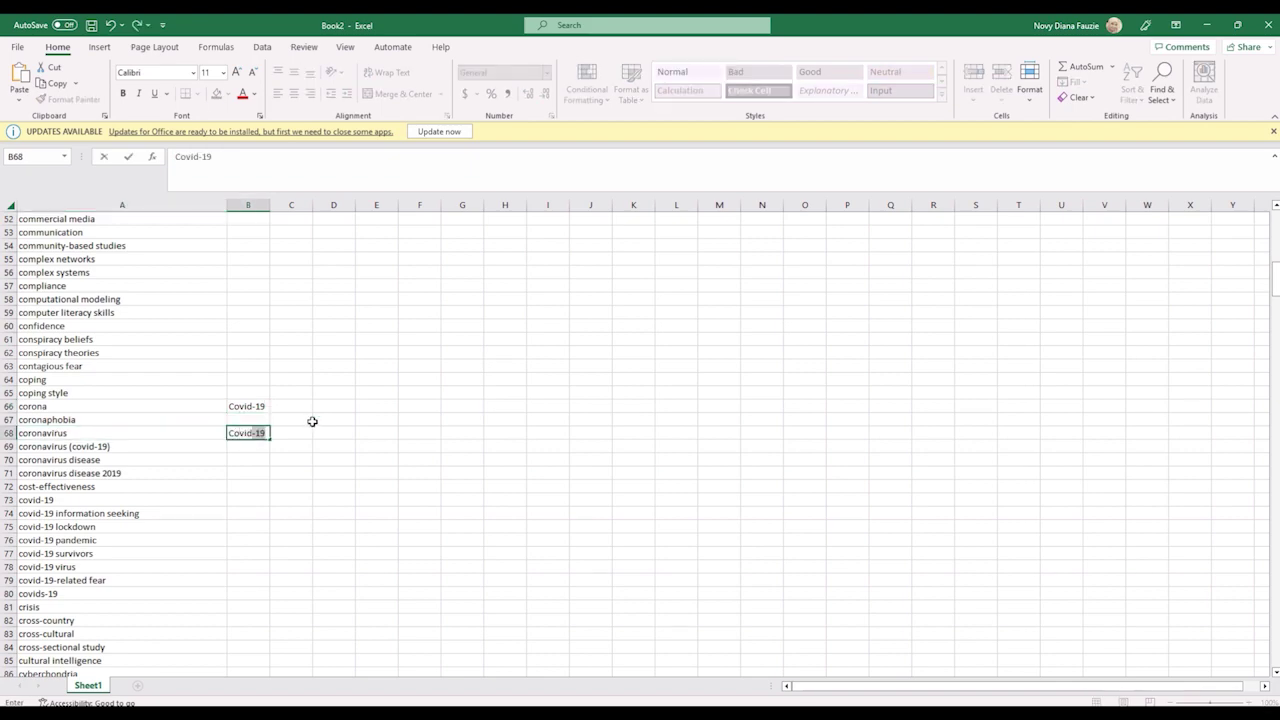
pyautogui.press('Tab')
pyautogui.press('Down')
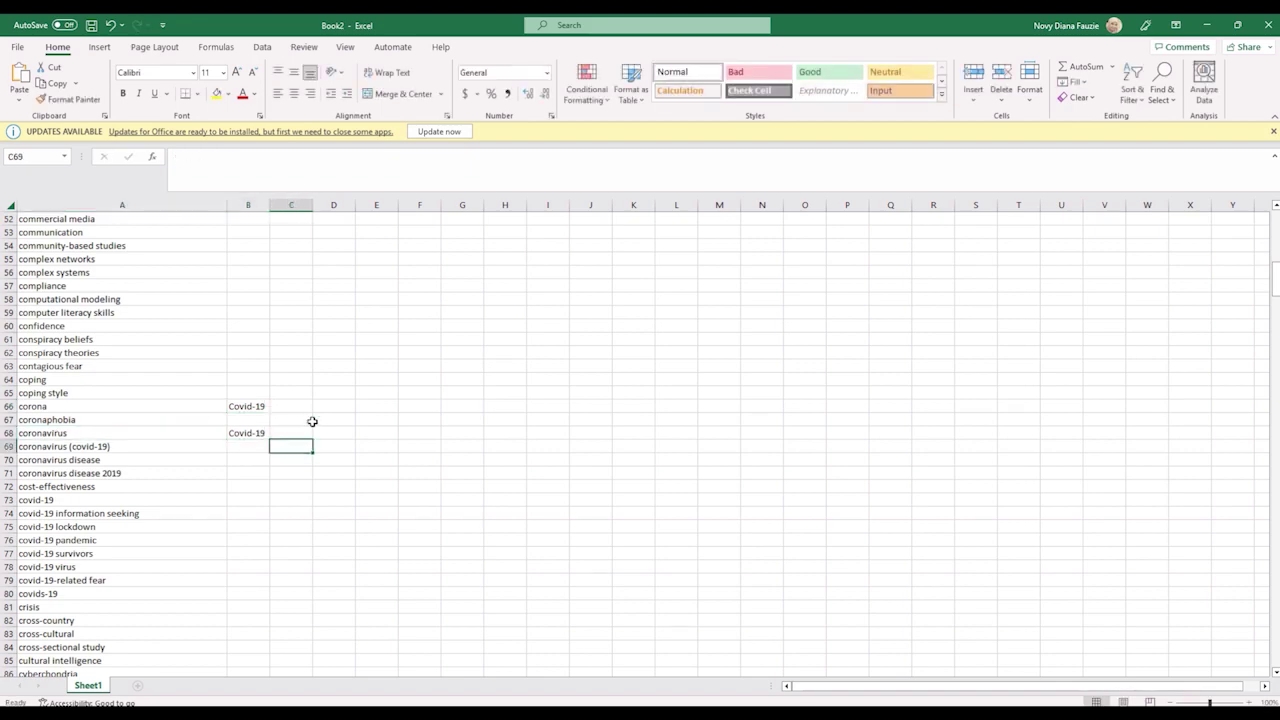
# Copy the Covid-19 replacement from B68 to the rows for coronavirus (covid-19), coronavirus disease and coronavirus disease 2019.
pyautogui.click(236, 436)
pyautogui.hotkey('ctrl', 'c')
pyautogui.click(242, 456)
pyautogui.click(246, 444)
pyautogui.hotkey('ctrl', 'v')
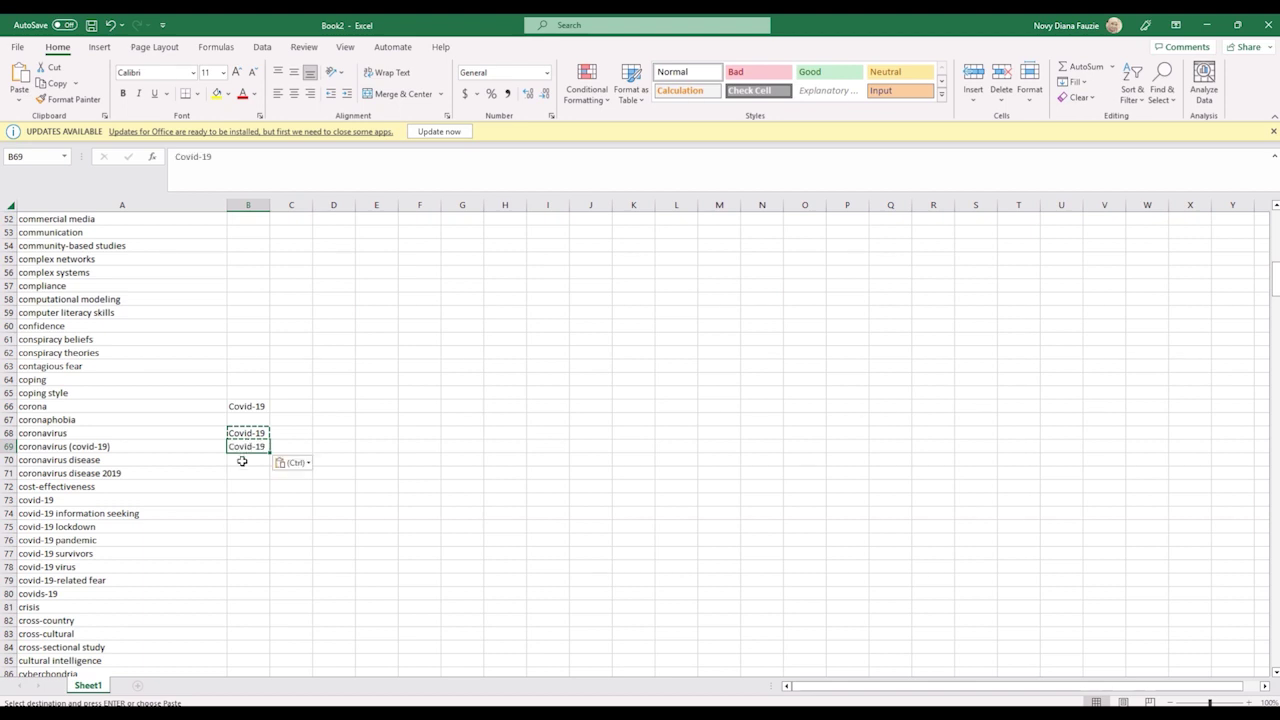
pyautogui.click(243, 458)
pyautogui.hotkey('ctrl', 'v')
pyautogui.click(242, 471)
pyautogui.hotkey('ctrl', 'v')
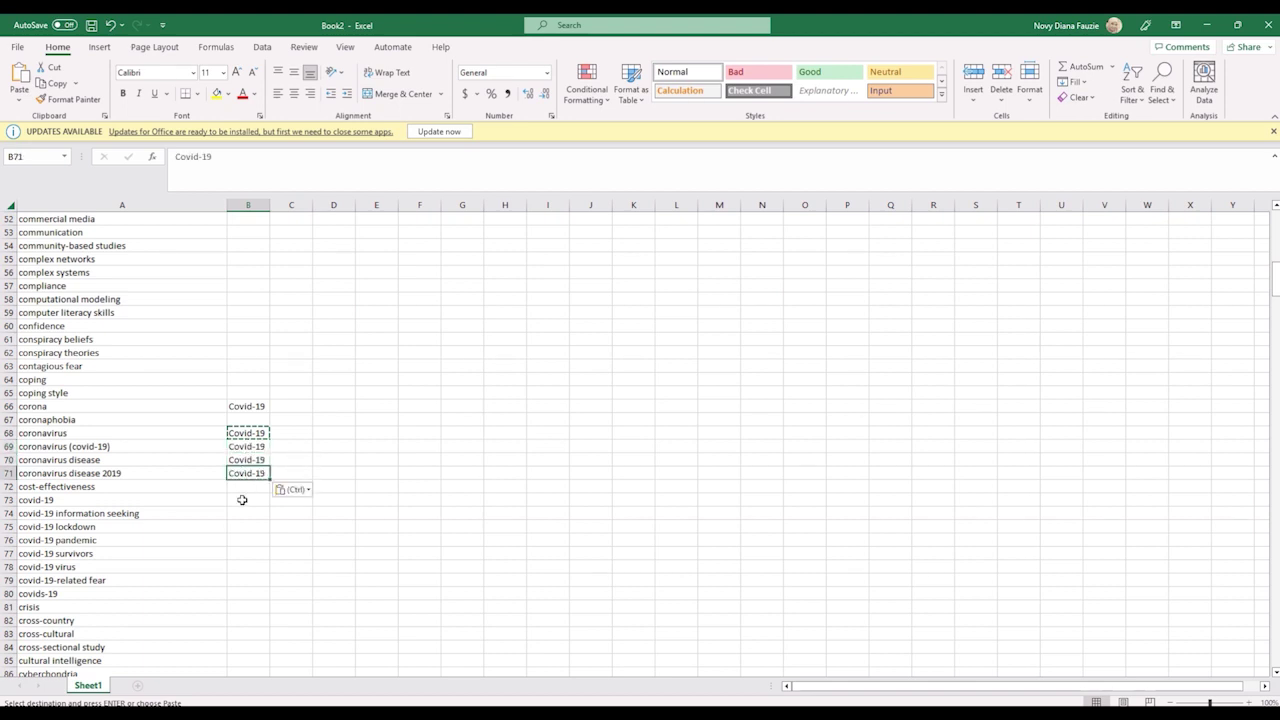
# Paste the Covid-19 replacement beside the keywords covid-19, covid-19 virus and covids-19.
pyautogui.click(242, 500)
pyautogui.hotkey('ctrl', 'v')
pyautogui.click(246, 566)
pyautogui.hotkey('ctrl', 'v')
pyautogui.click(247, 593)
pyautogui.hotkey('ctrl', 'v')
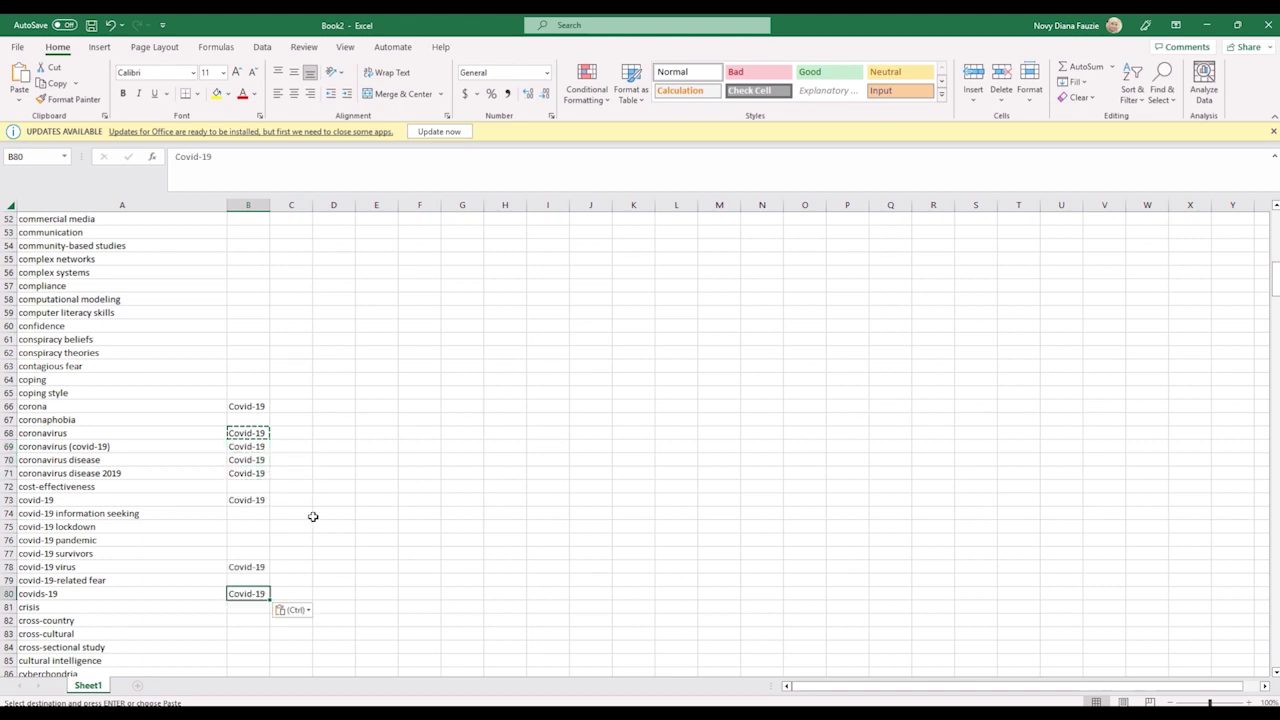
pyautogui.click(365, 482)
pyautogui.doubleClick(365, 482)
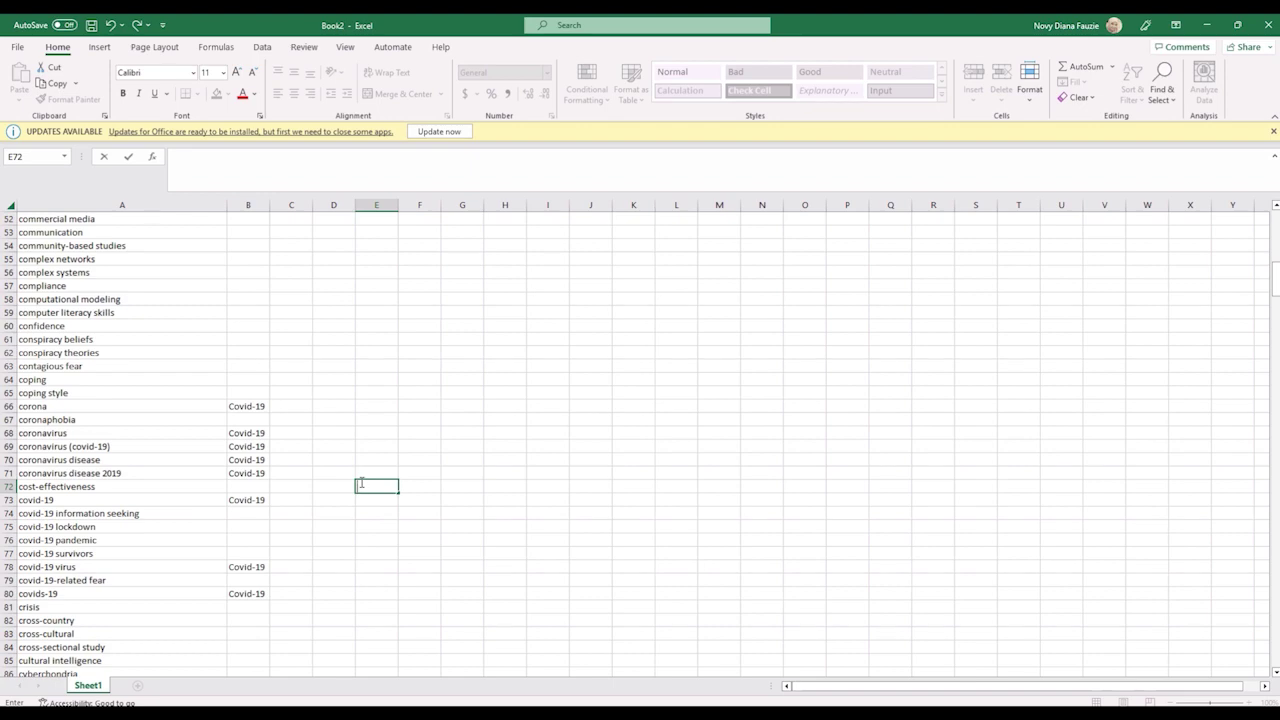
# Turn on filtering for the label and replace by header row.
pyautogui.click(246, 383)
pyautogui.scroll(17, 246, 383)
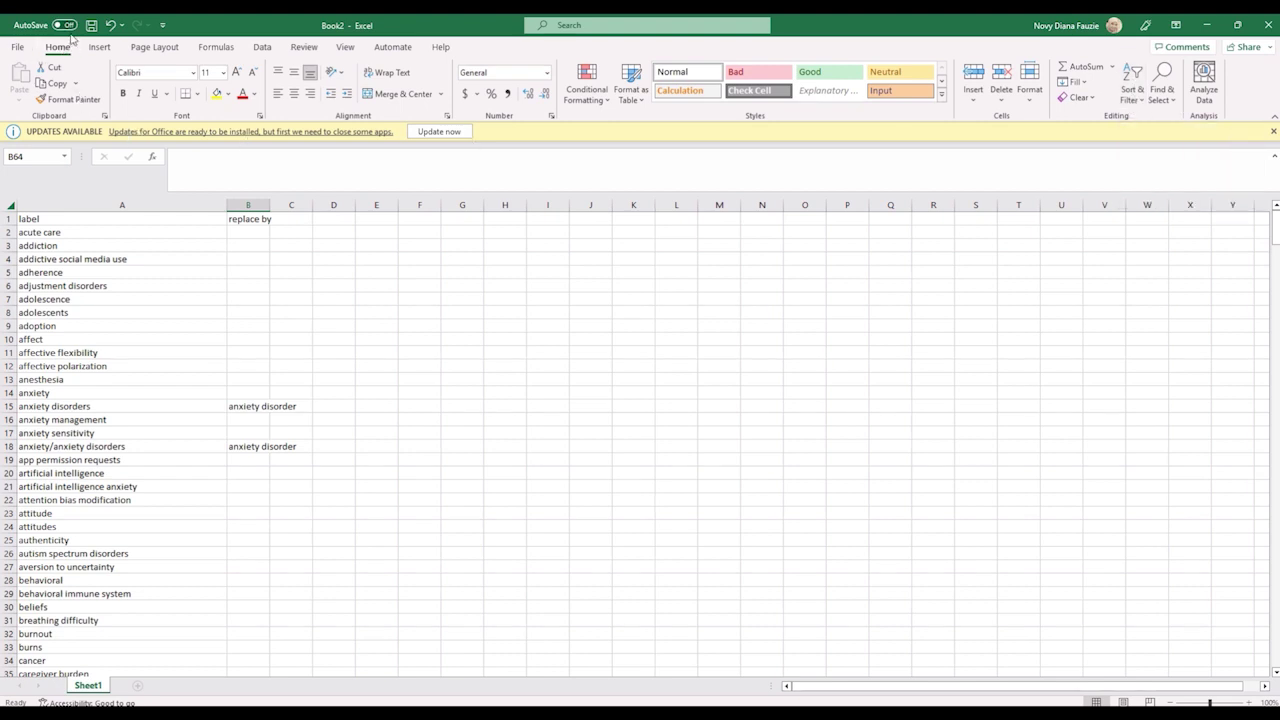
pyautogui.click(1134, 93)
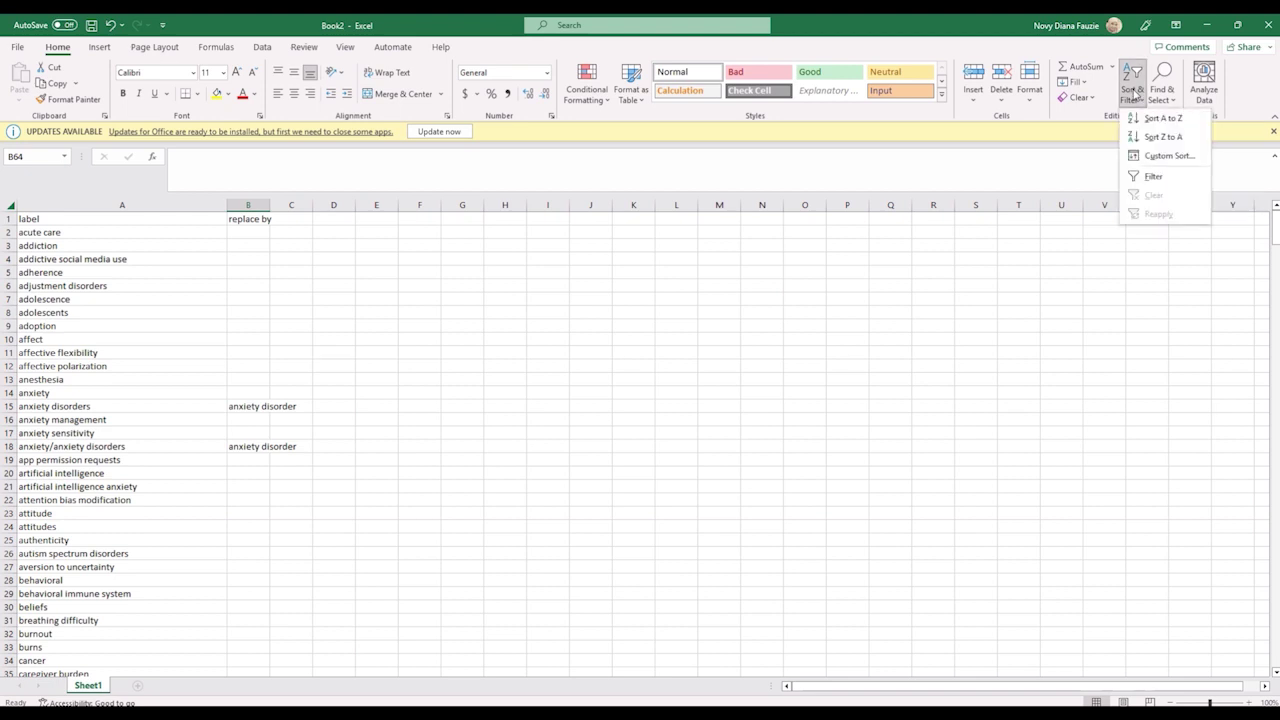
pyautogui.click(1155, 178)
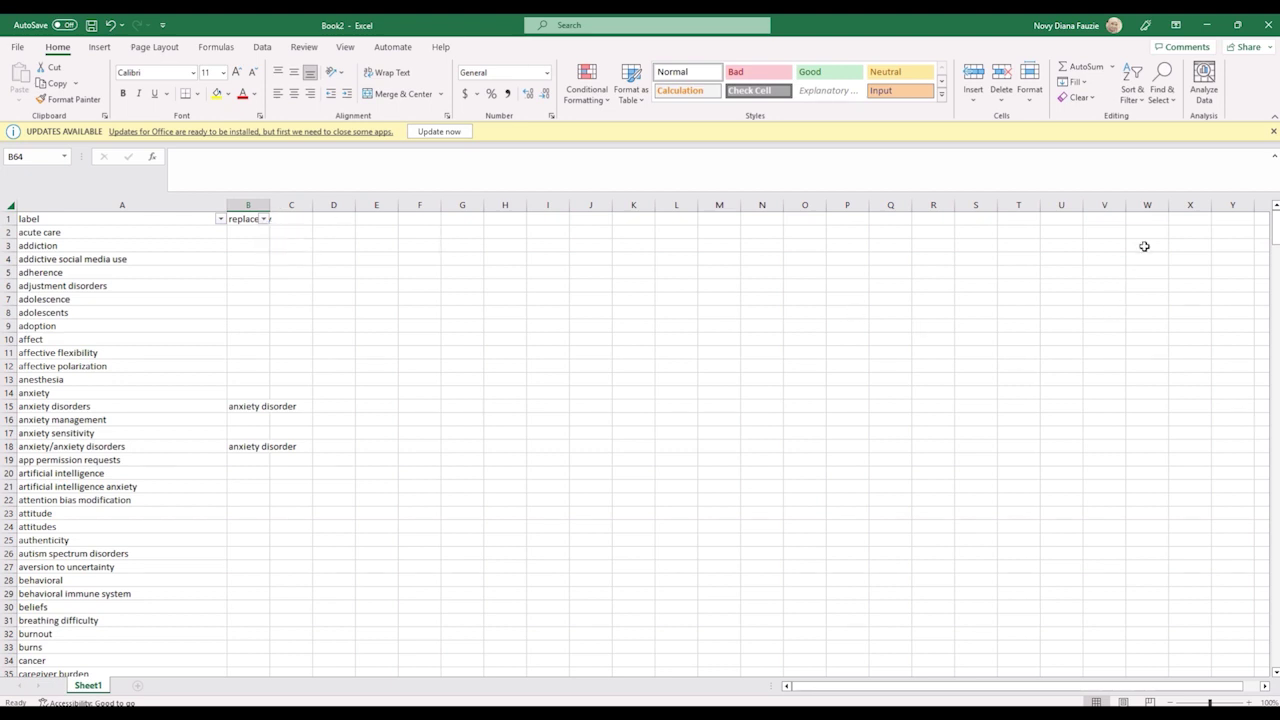
# Sort the keyword table by the replace by column, on cell values from A to Z.
pyautogui.click(1137, 104)
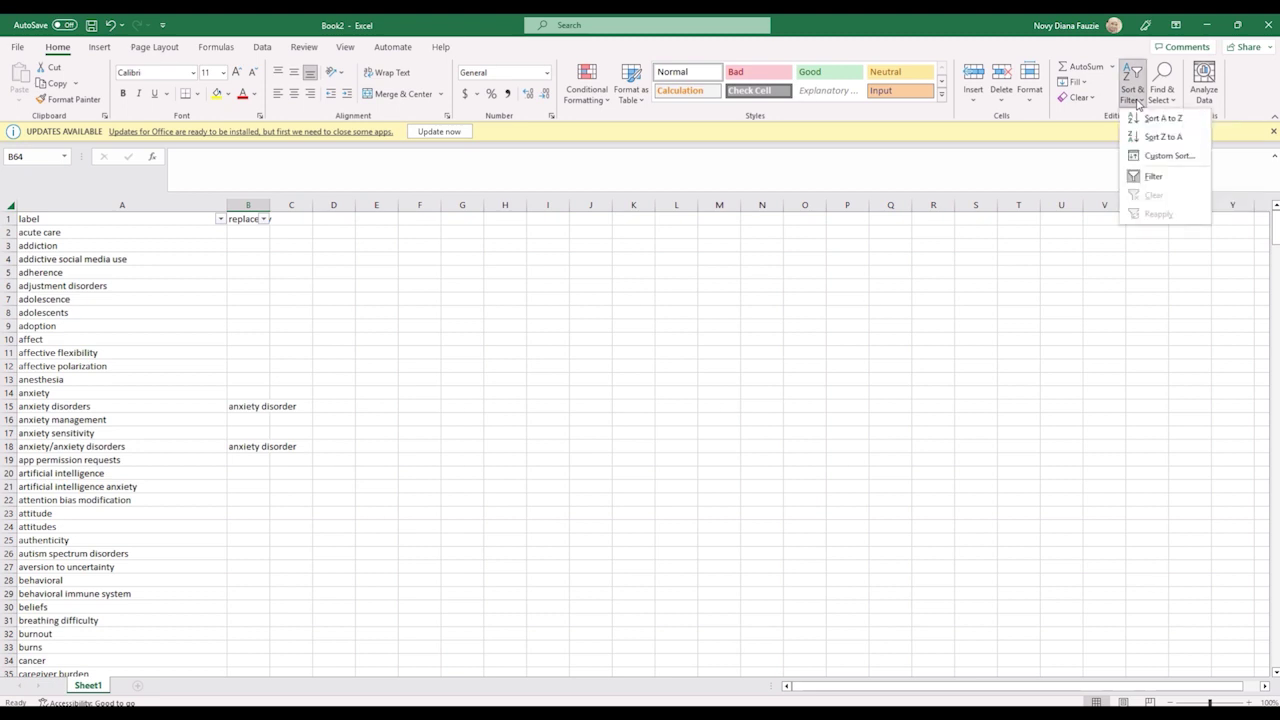
pyautogui.click(1155, 159)
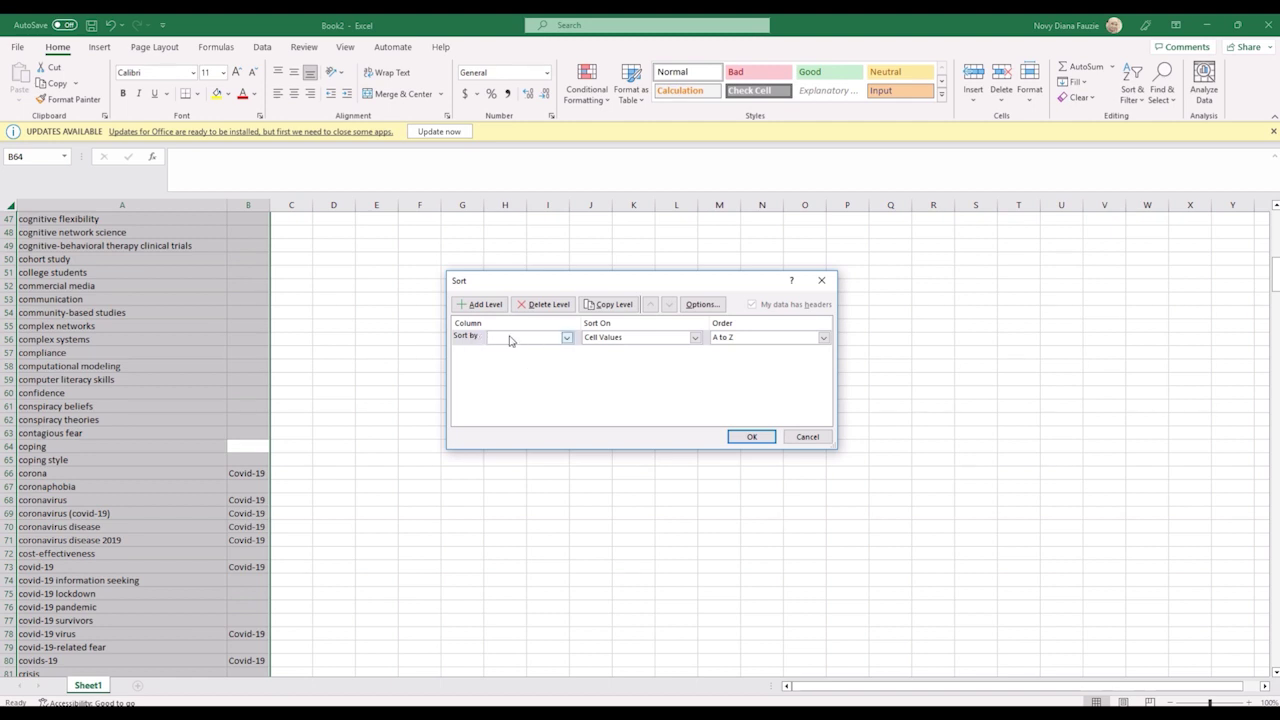
pyautogui.click(541, 338)
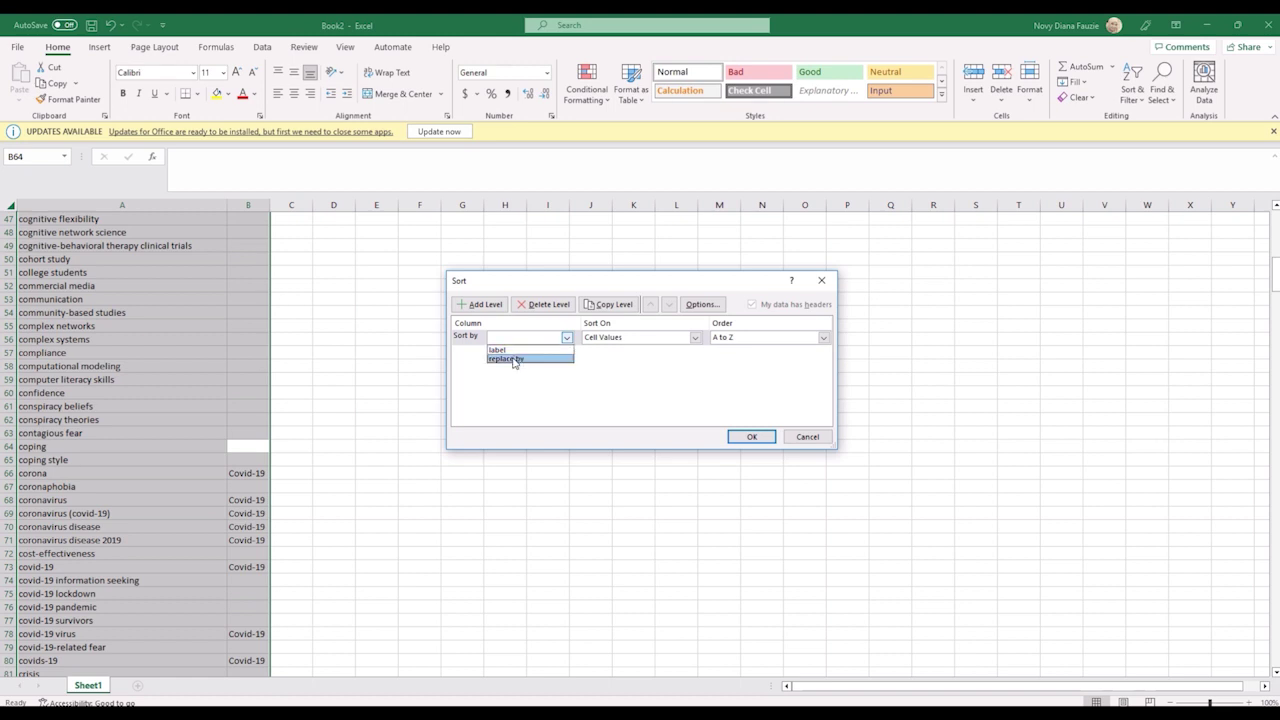
pyautogui.click(514, 359)
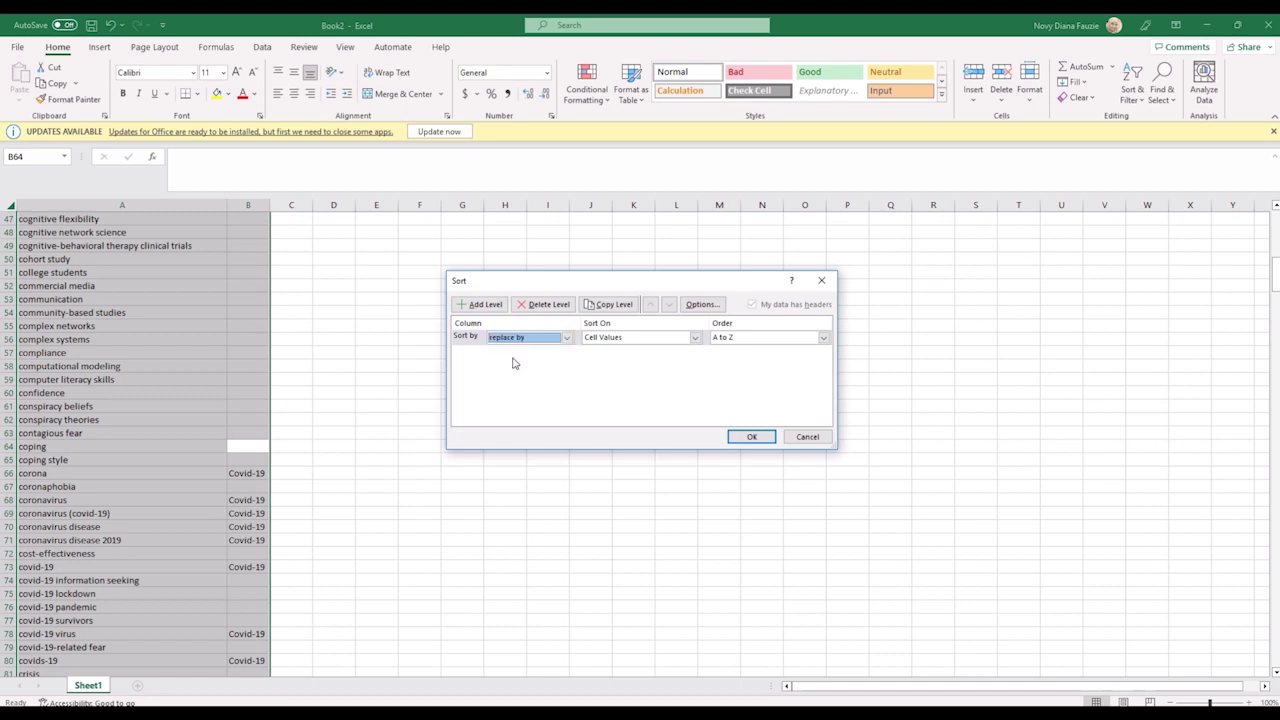
pyautogui.click(751, 436)
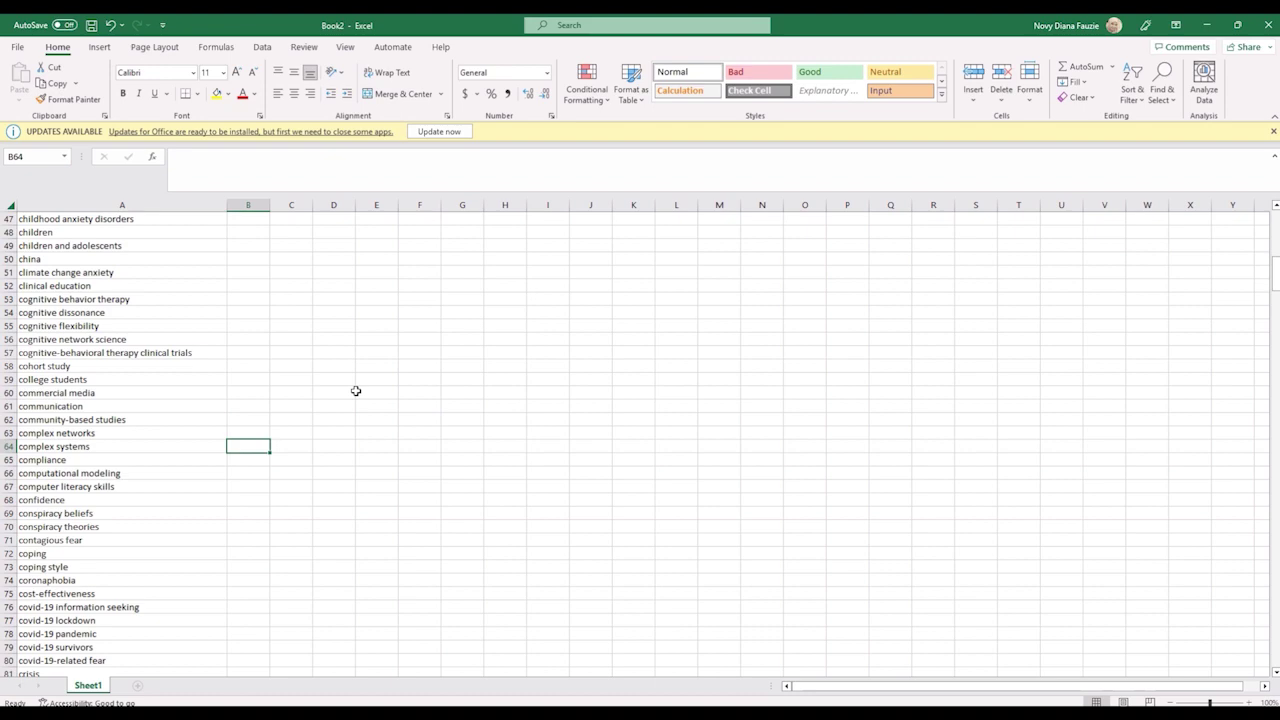
pyautogui.scroll(15, 355, 390)
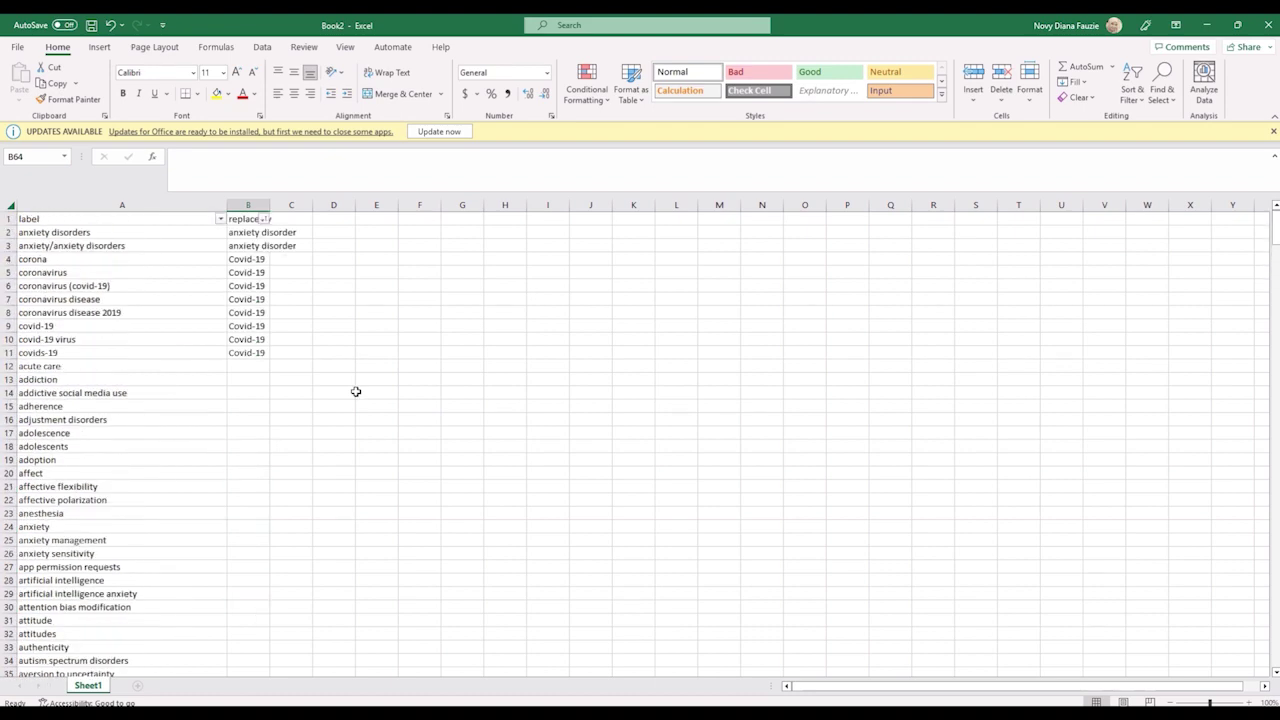
pyautogui.click(303, 391)
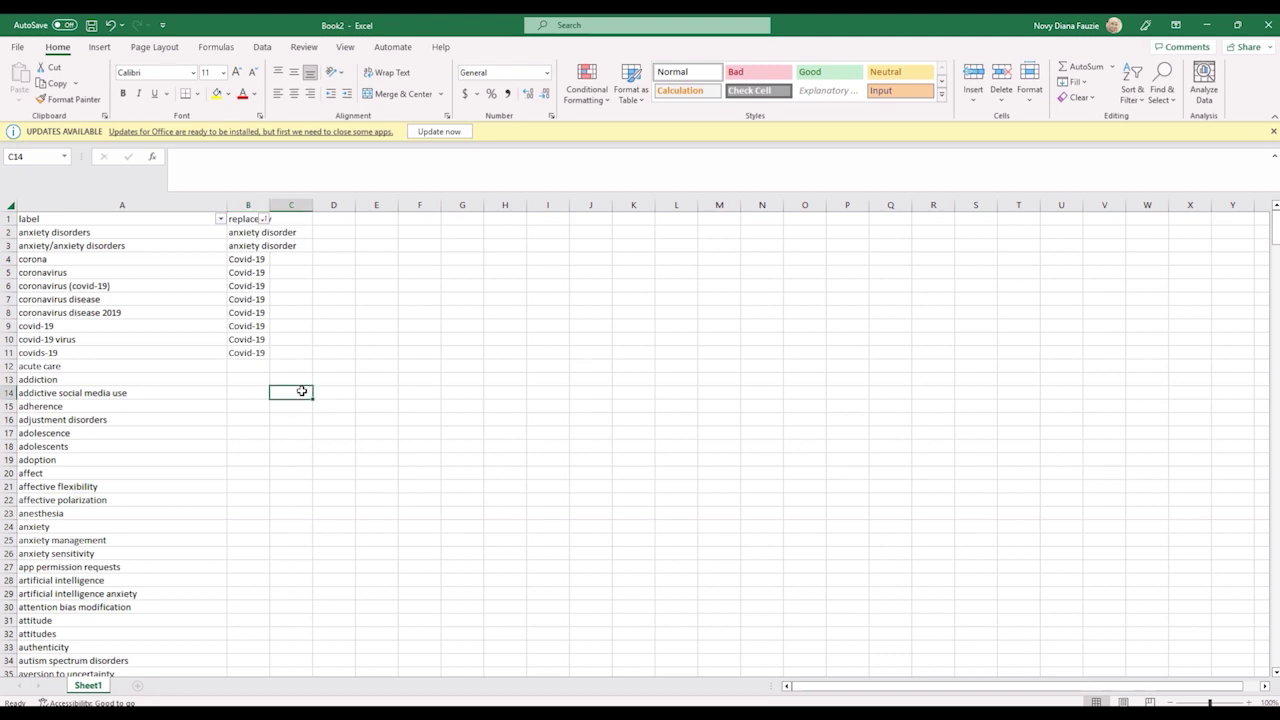
# Replace the whole content of tesaurus.txt in Notepad++ with the header and replacement rows from A1:B11, and save the file.
pyautogui.click(35, 218)
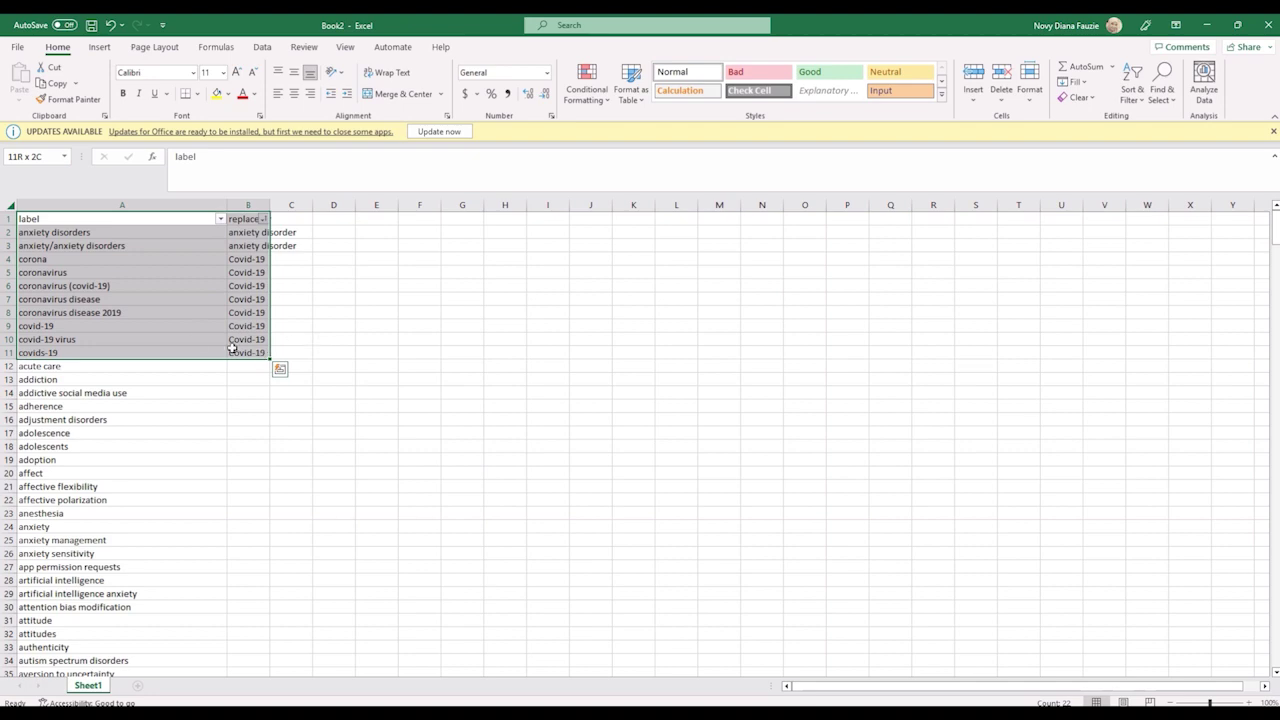
pyautogui.hotkey('ctrl', 'c')
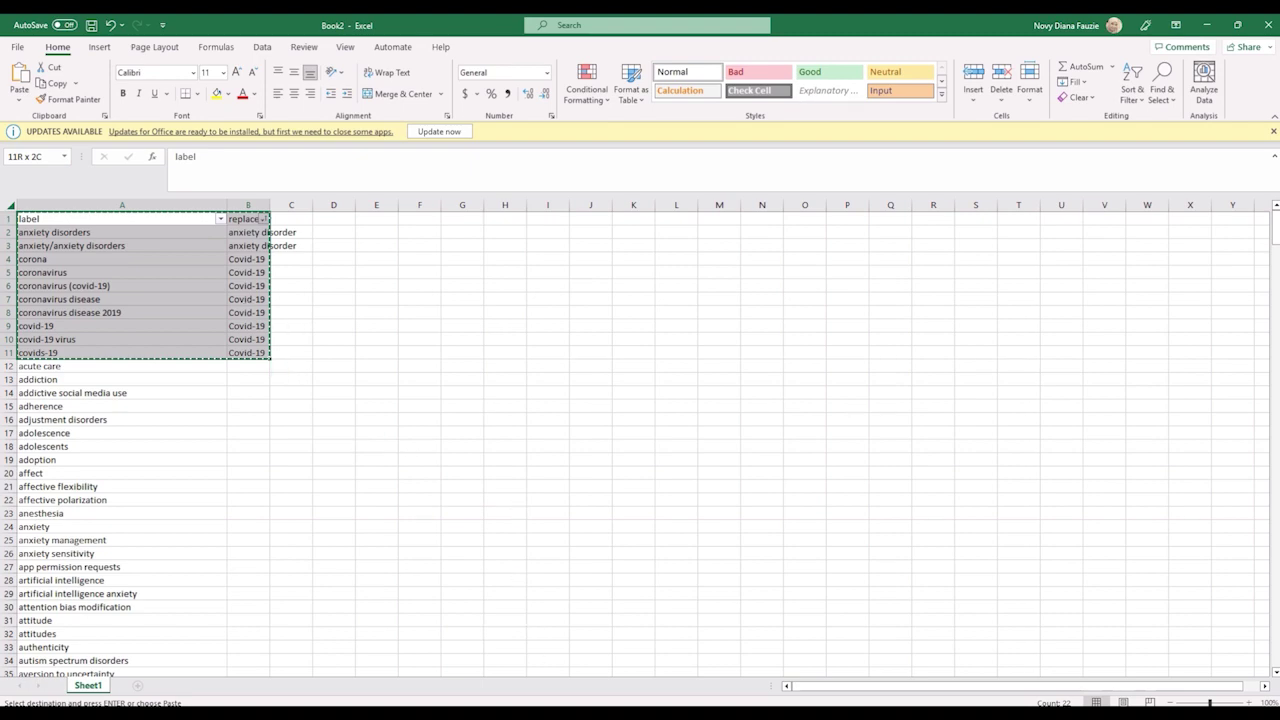
pyautogui.hotkey('alt', 'Tab')
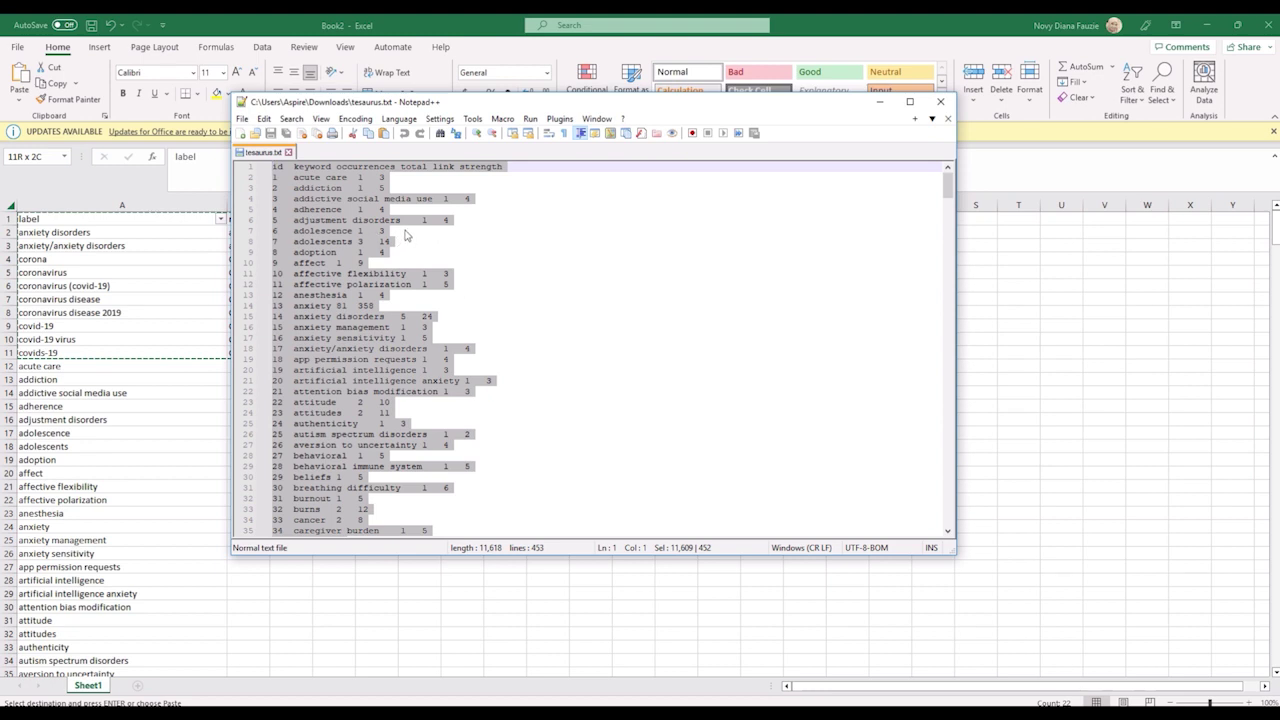
pyautogui.hotkey('ctrl', 'v')
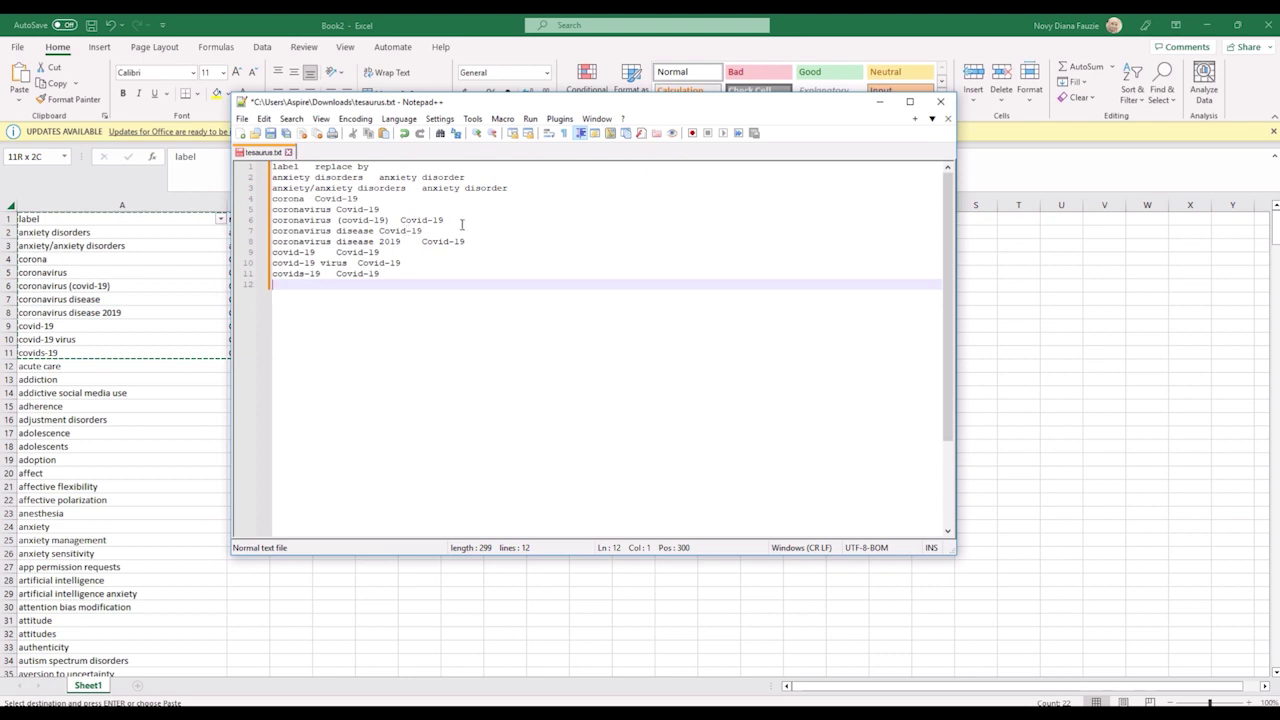
pyautogui.hotkey('ctrl', 's')
pyautogui.click(242, 119)
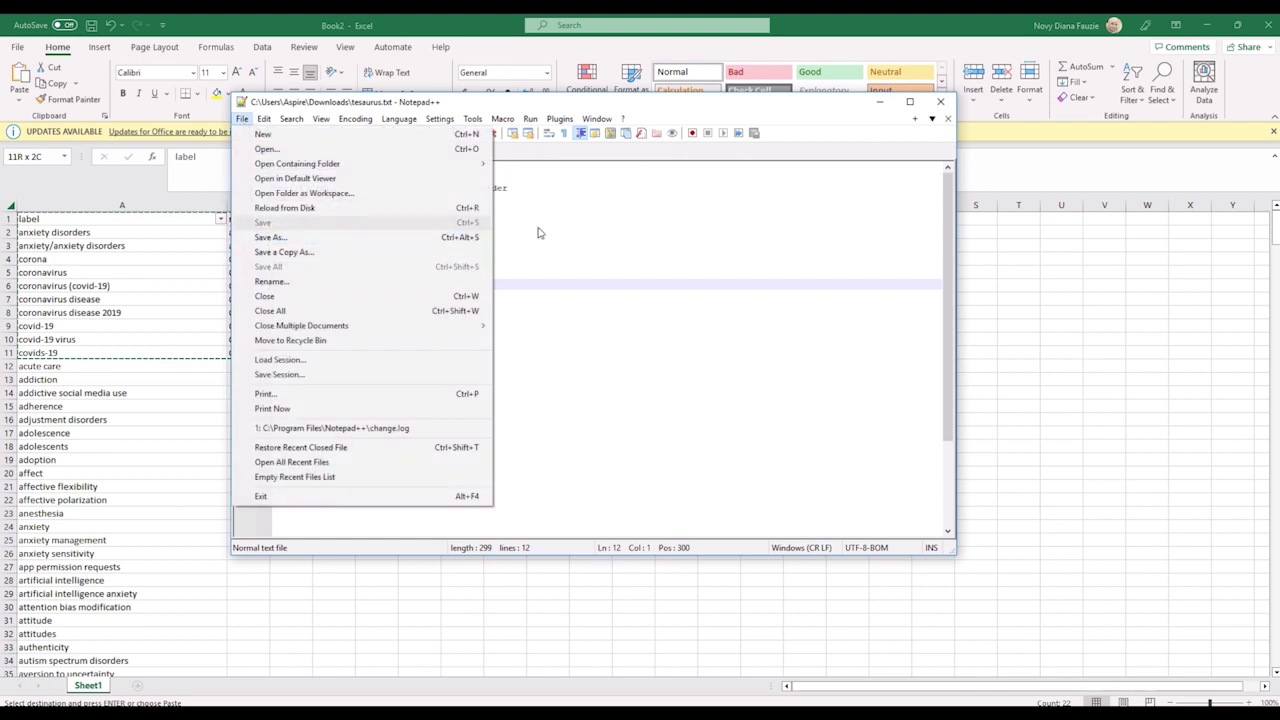
# Close Notepad++, switch to VOSviewer and choose tesaurus.txt from Downloads as the thesaurus file for the full-counting keyword co-occurrence analysis.
pyautogui.click(630, 222)
pyautogui.click(941, 101)
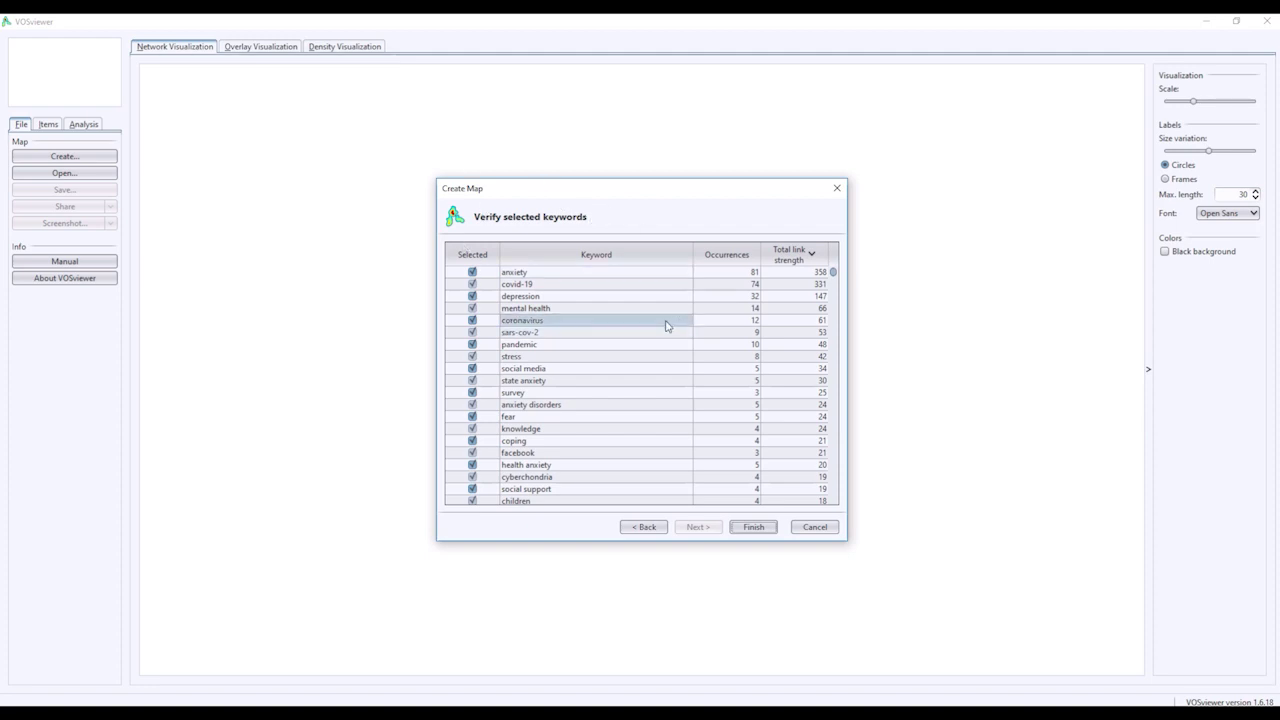
pyautogui.click(656, 531)
pyautogui.click(656, 531)
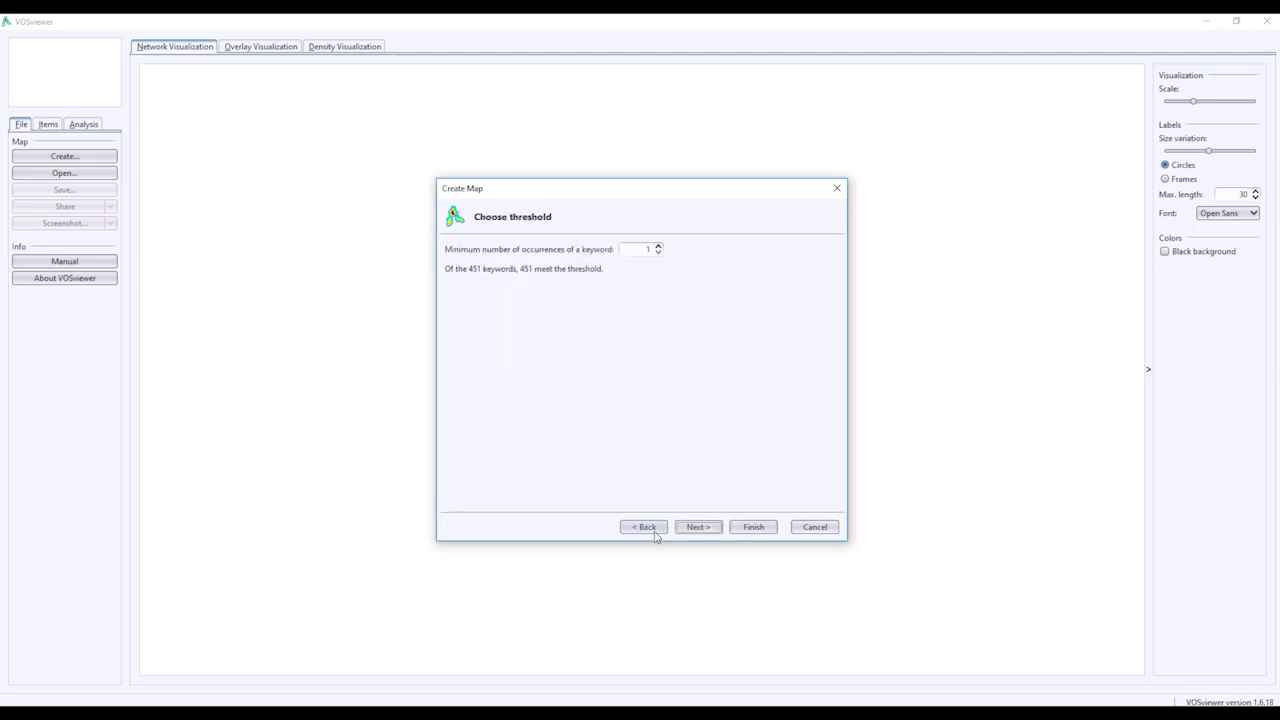
pyautogui.click(656, 531)
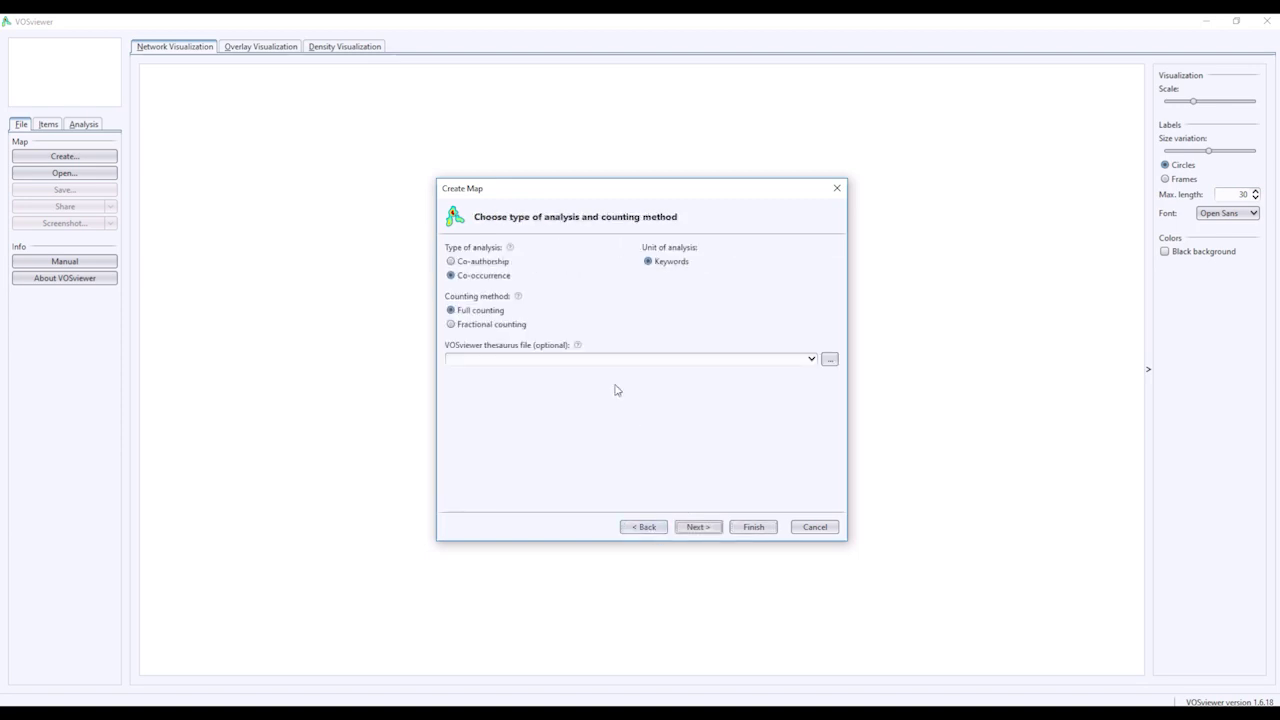
pyautogui.click(831, 361)
pyautogui.click(518, 334)
pyautogui.click(724, 466)
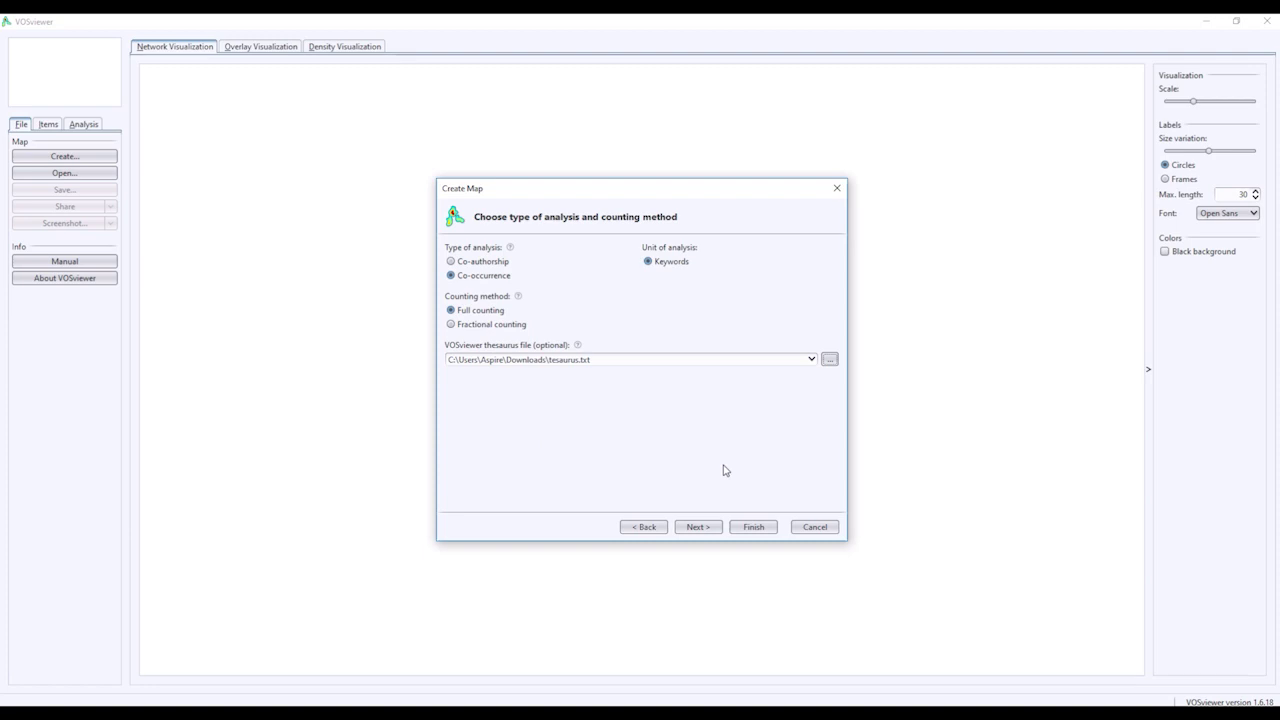
# Set the minimum number of occurrences of a keyword to 1 and accept 443 as the number of keywords to select.
pyautogui.click(699, 527)
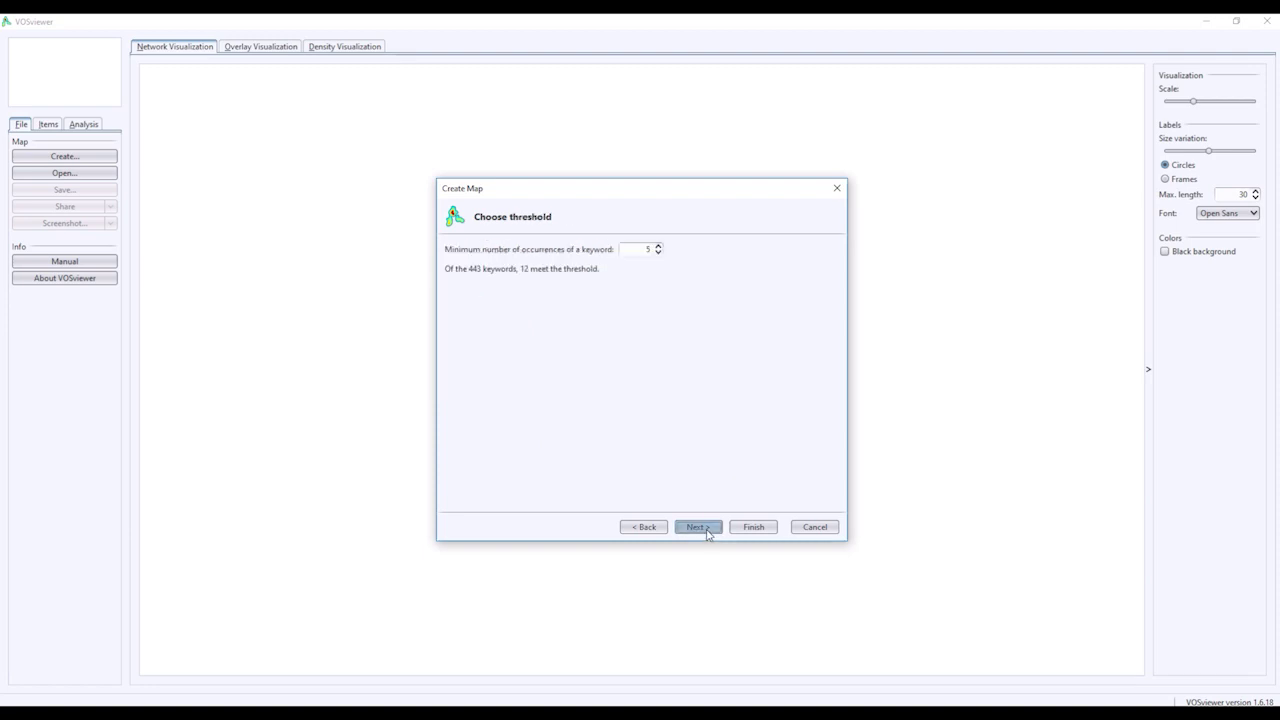
pyautogui.click(658, 252)
pyautogui.click(658, 253)
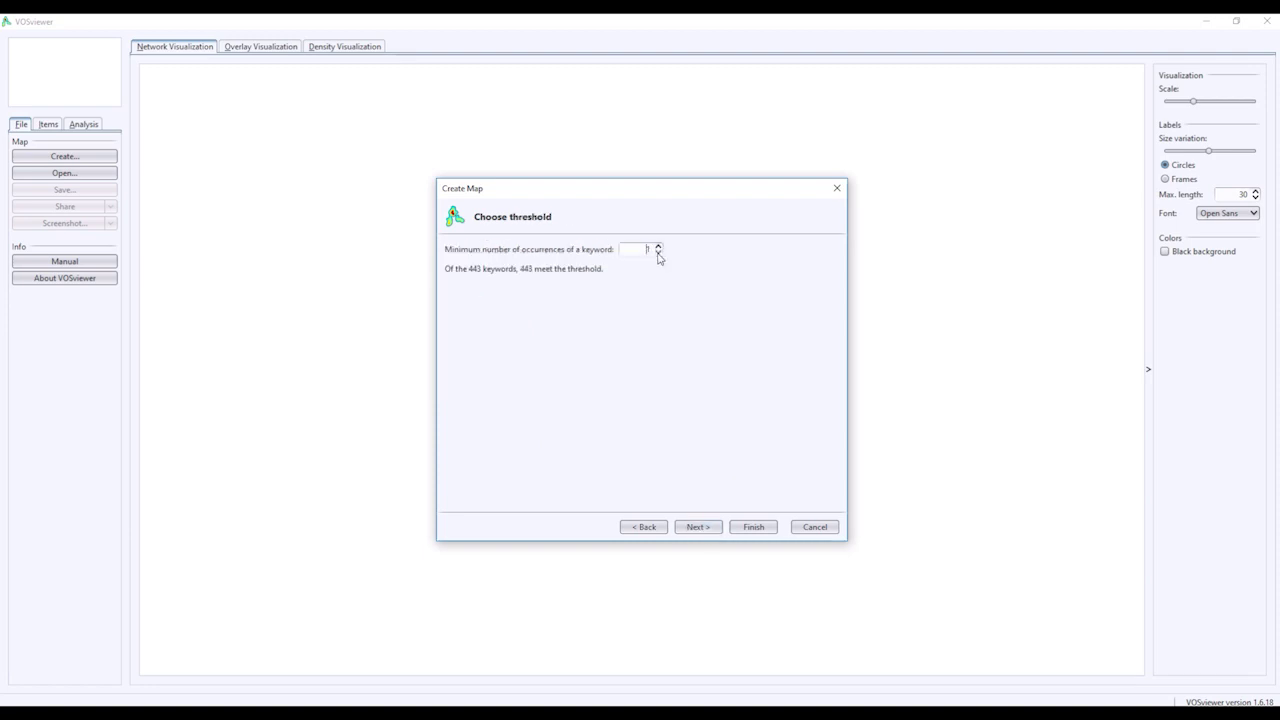
pyautogui.click(697, 527)
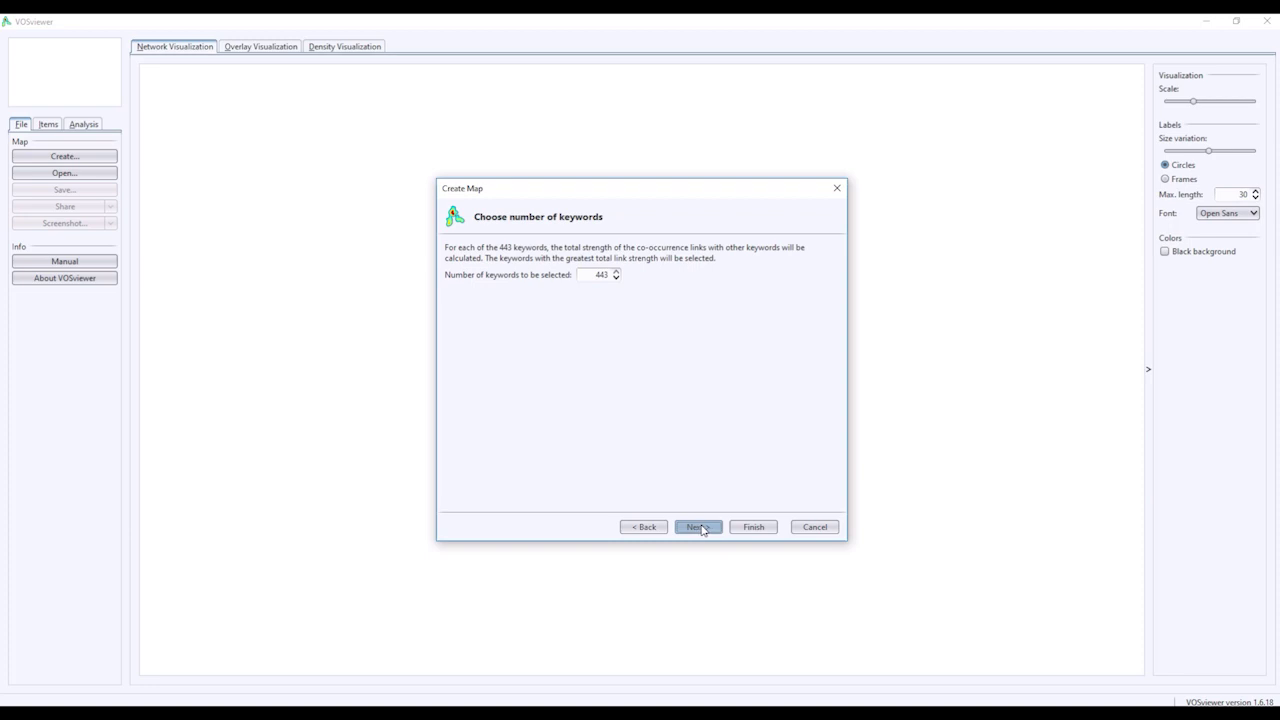
pyautogui.click(701, 528)
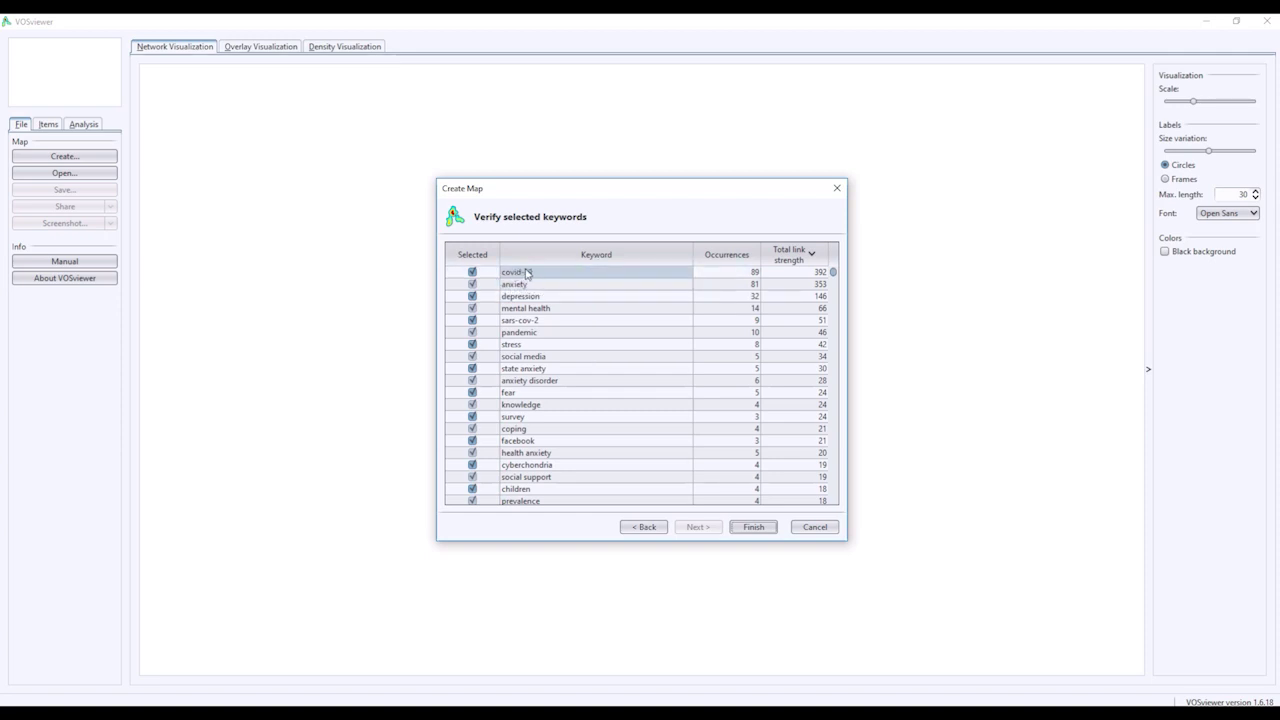
# Check the merged keywords in the verification list and finish the map, showing only the largest set of connected items.
pyautogui.scroll(-4, 550, 479)
pyautogui.scroll(3, 548, 478)
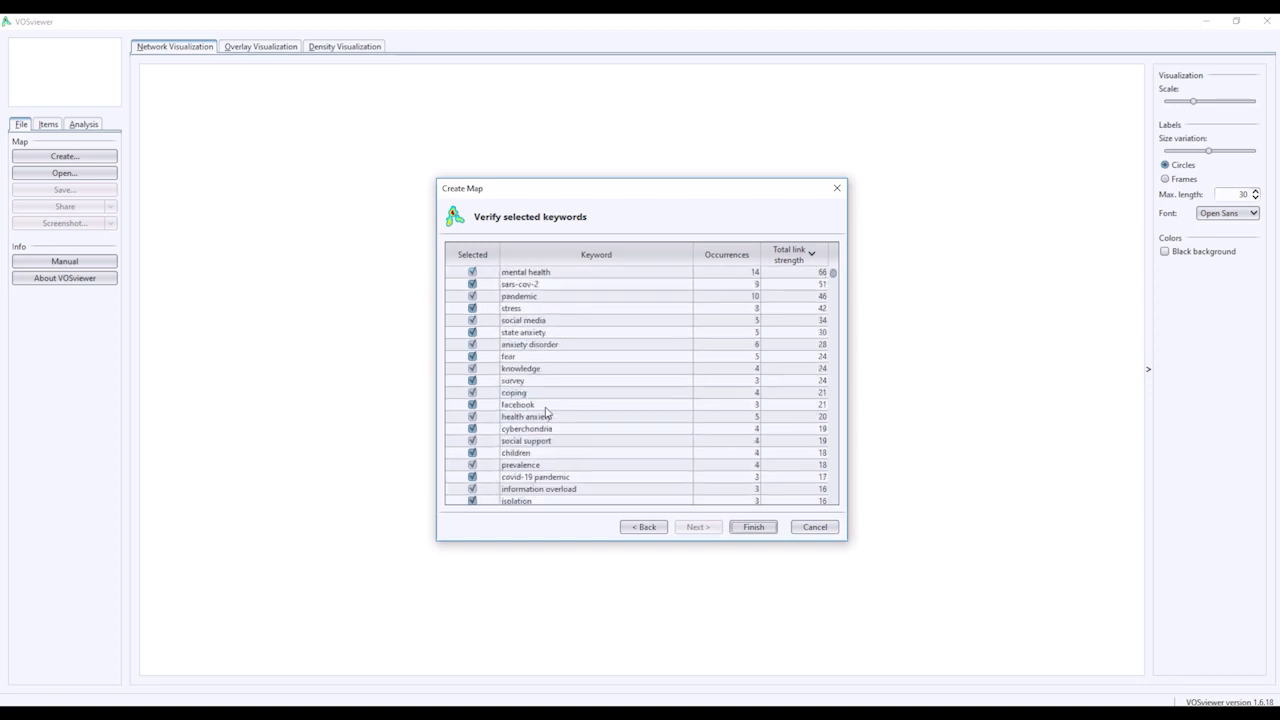
pyautogui.scroll(1, 546, 410)
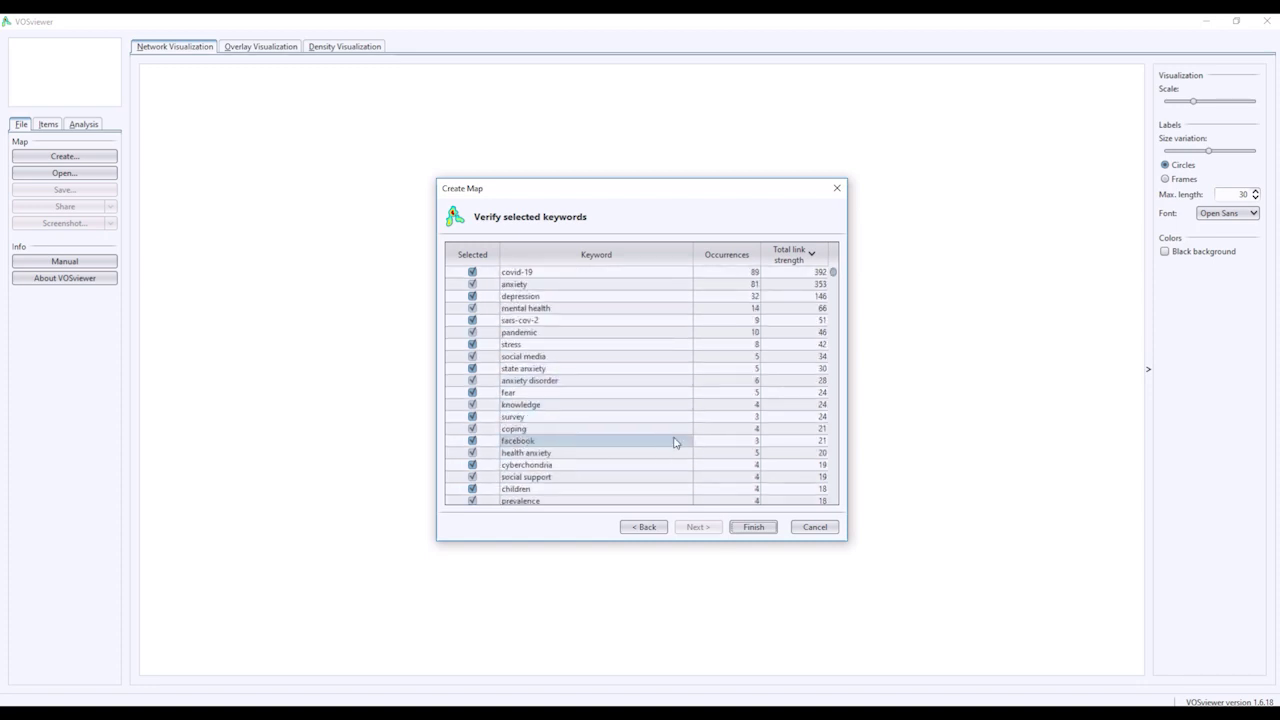
pyautogui.click(756, 529)
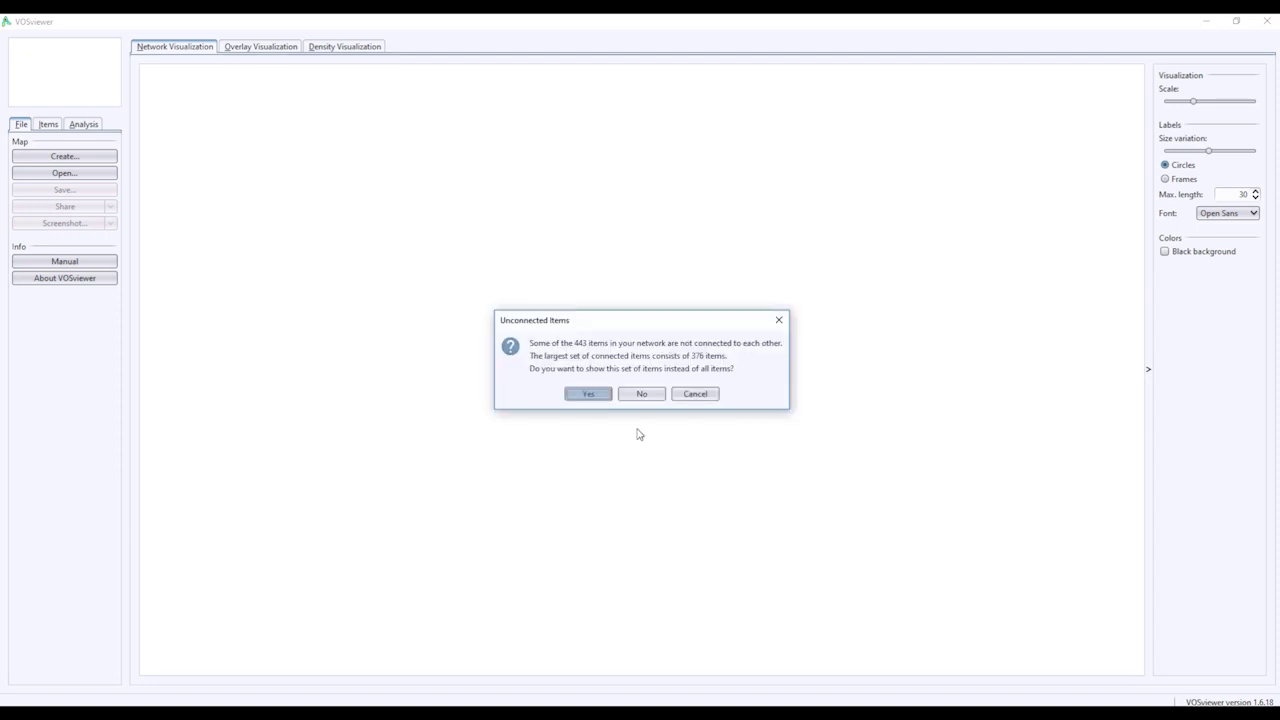
pyautogui.click(589, 394)
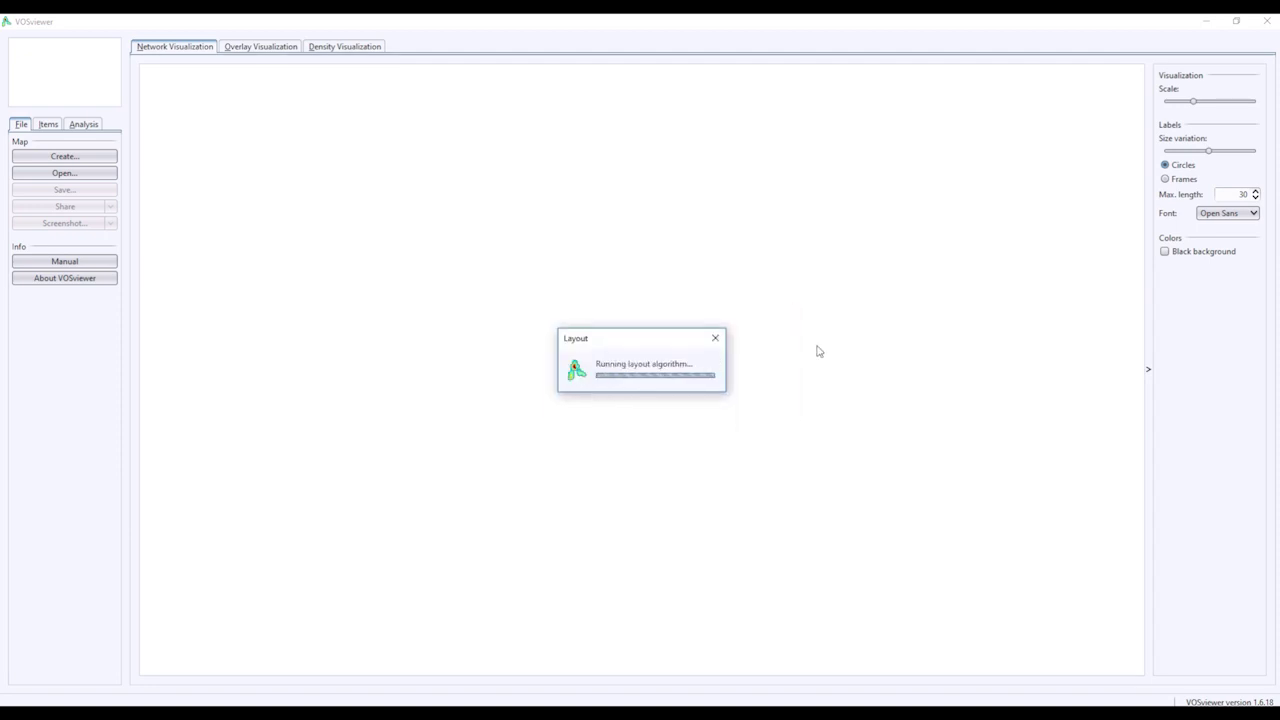